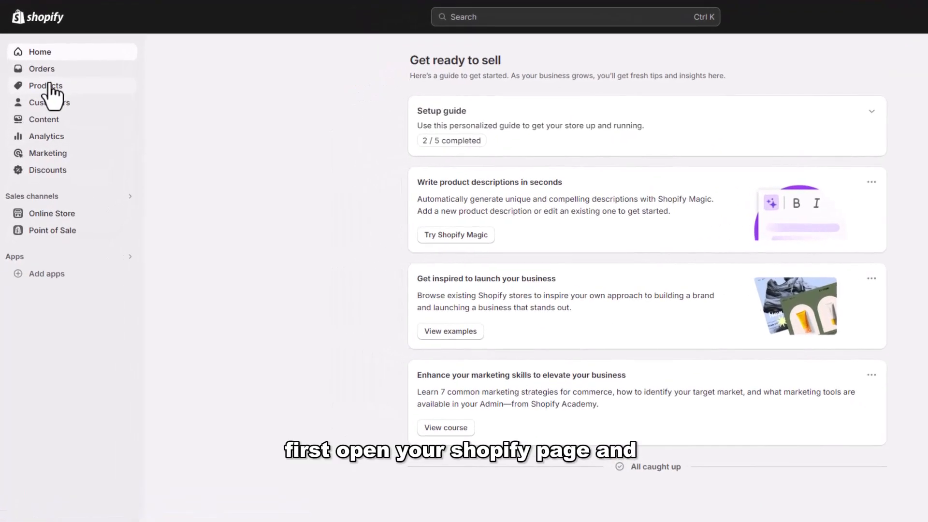
Open the Shopify App Store from the store admin's app suggestions
{"action": "left_click", "coordinate": [46, 274]}
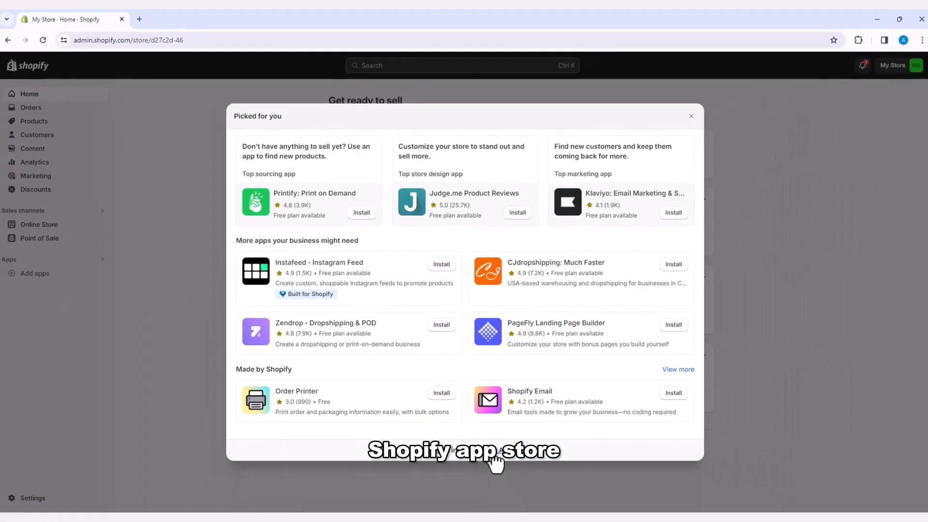
{"action": "left_click", "coordinate": [532, 489]}
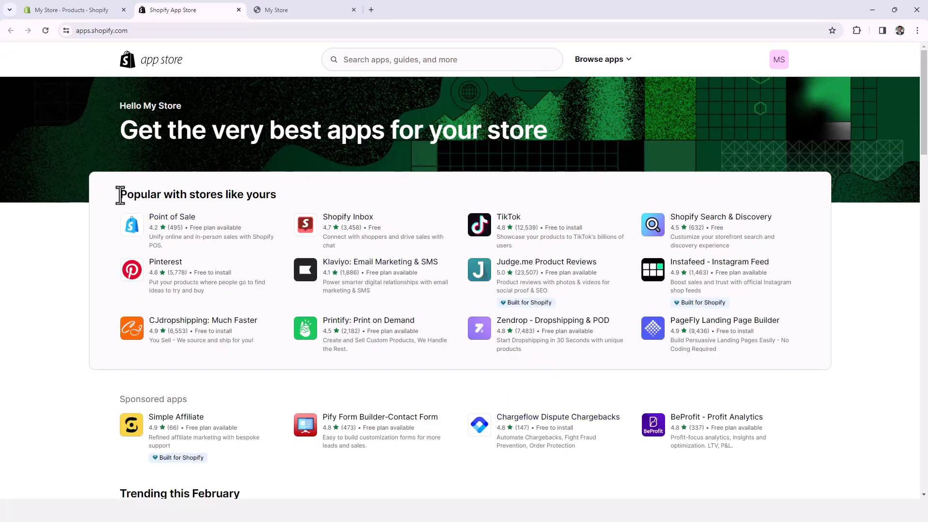
{"action": "left_click_drag", "start_coordinate": [120, 195], "coordinate": [277, 190]}
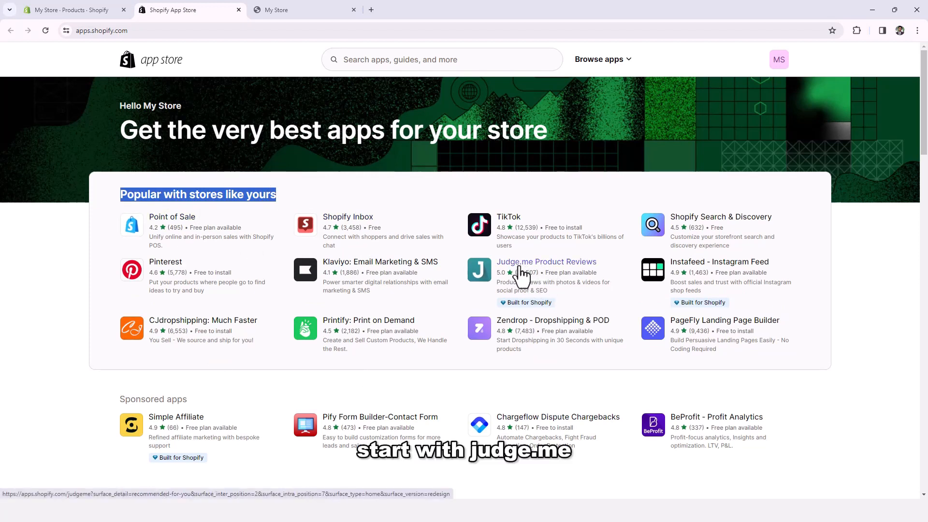
Search the app store for "judge.me product reviews" and open the Judge.me Product Reviews listing
{"action": "left_click", "coordinate": [373, 60]}
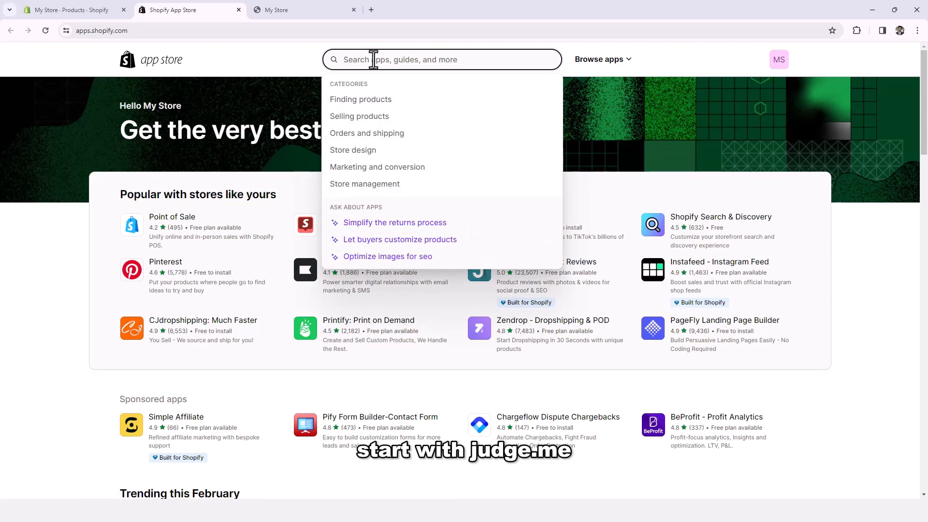
{"action": "type", "text": "J"}
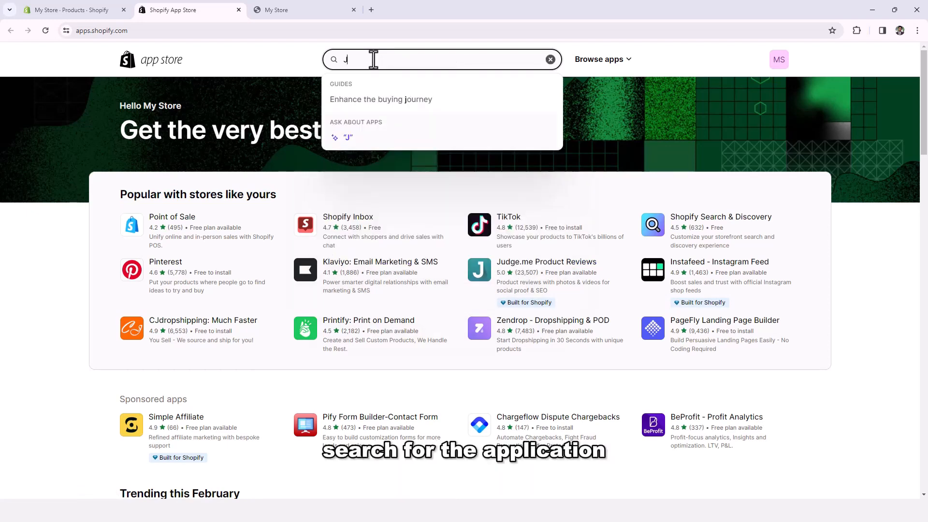
{"action": "type", "text": "udge"}
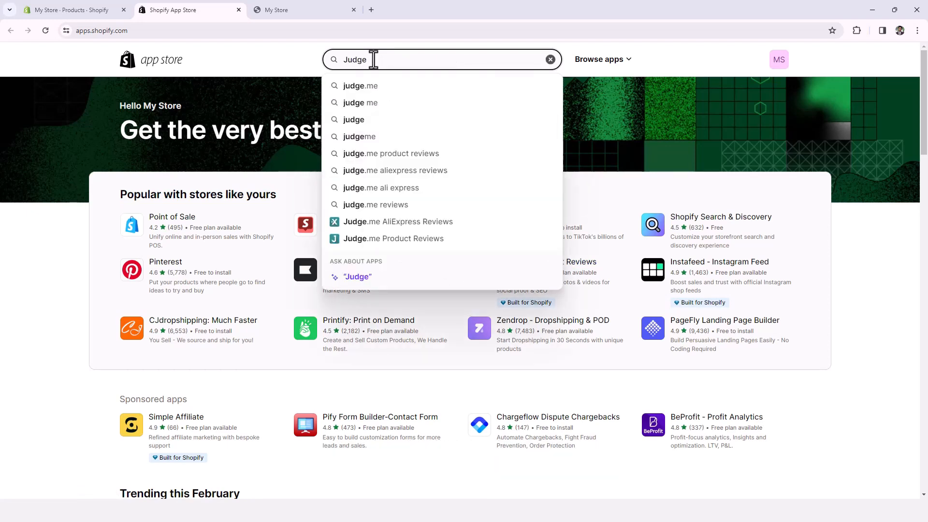
{"action": "left_click", "coordinate": [395, 155]}
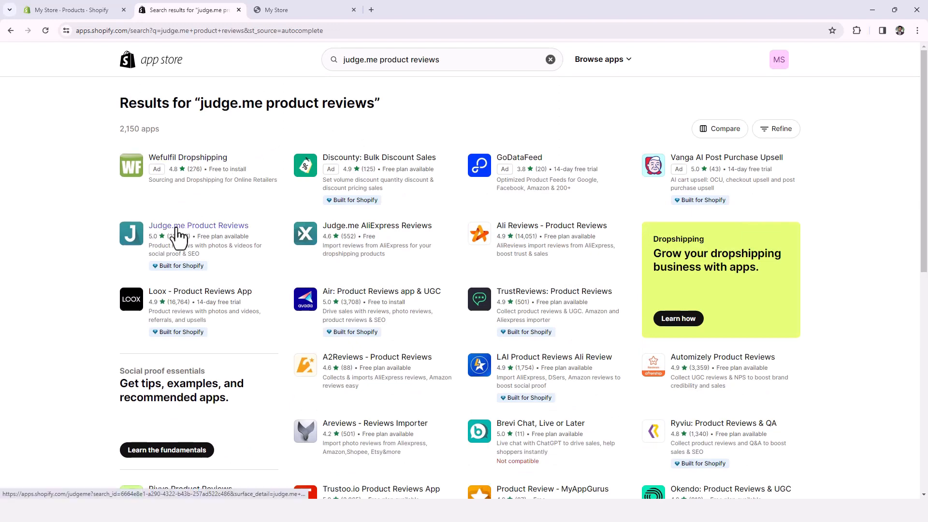
{"action": "left_click", "coordinate": [194, 226]}
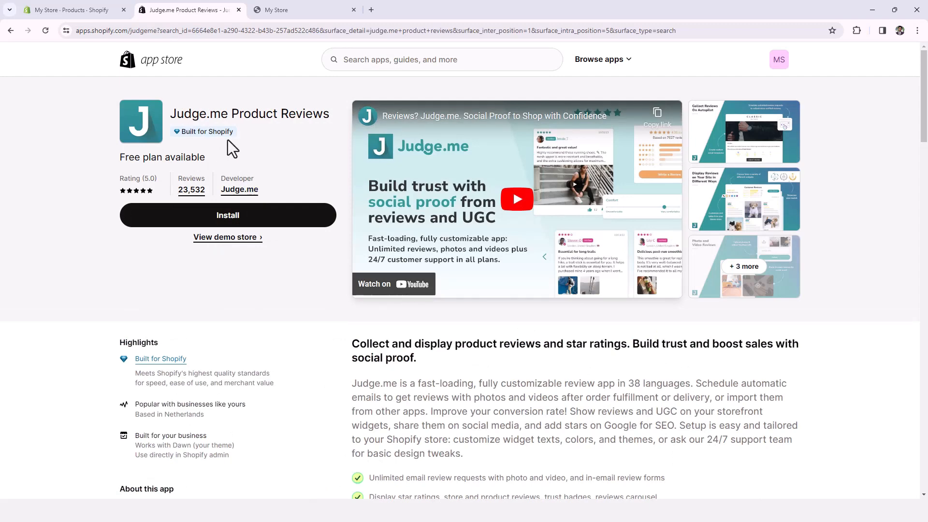
Install the Judge.me Product Reviews app and enable its app embed through the English setup for the current theme
{"action": "left_click", "coordinate": [238, 219]}
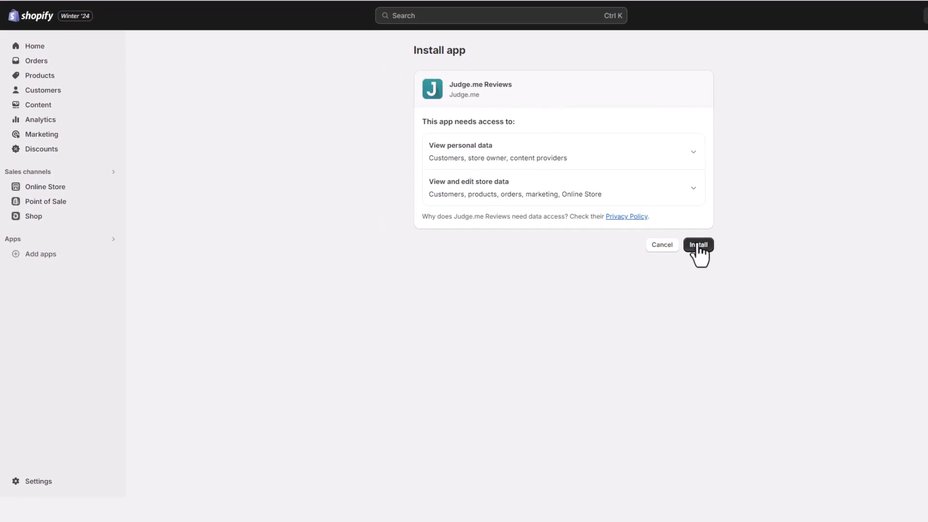
{"action": "left_click", "coordinate": [697, 245]}
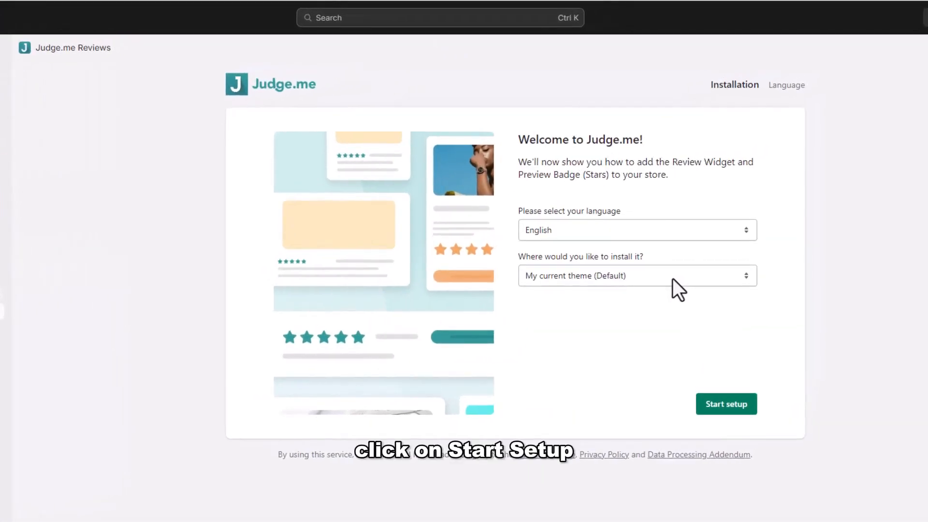
{"action": "left_click", "coordinate": [722, 408]}
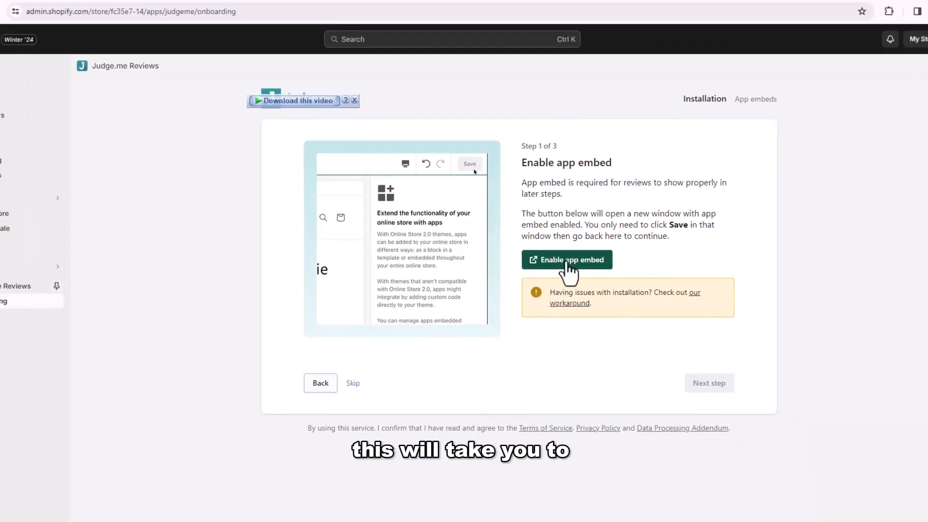
{"action": "left_click", "coordinate": [567, 264]}
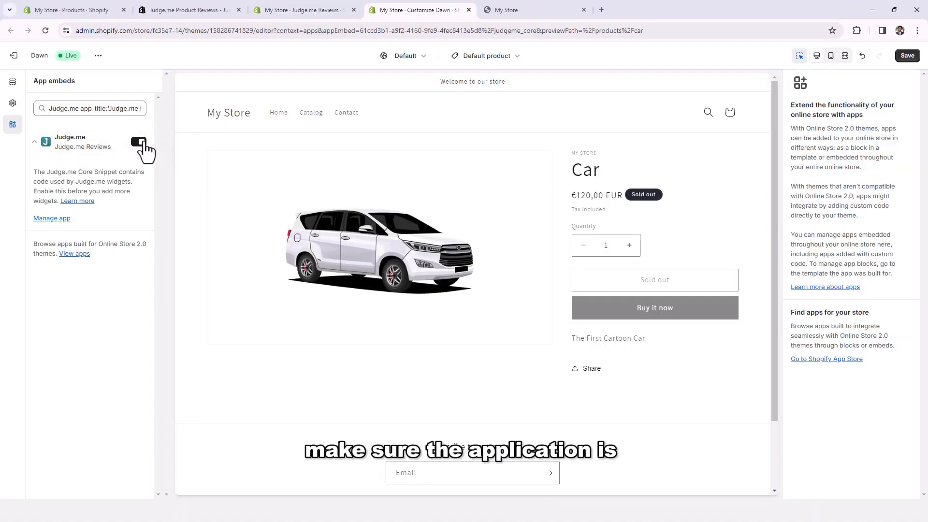
Add the Judge.me Review Widget as a new app section in the Default product template
{"action": "left_click", "coordinate": [13, 83]}
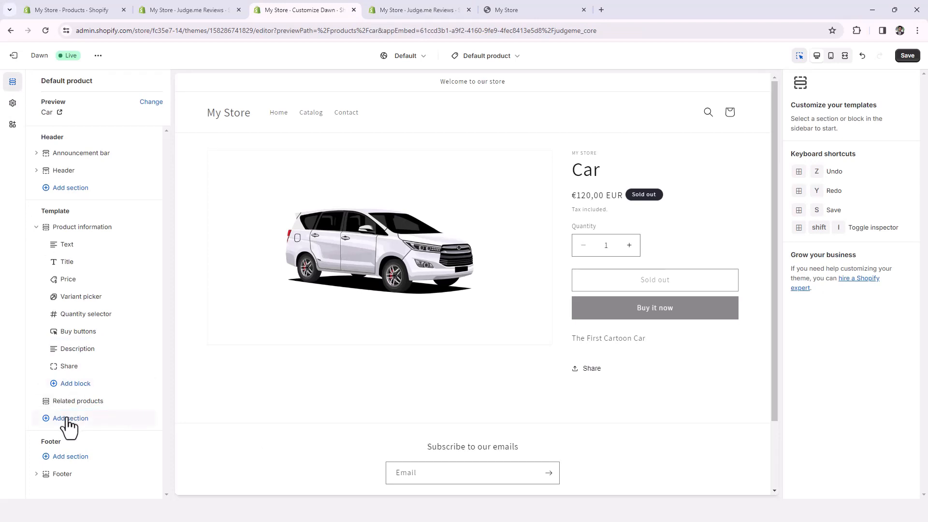
{"action": "left_click", "coordinate": [68, 419]}
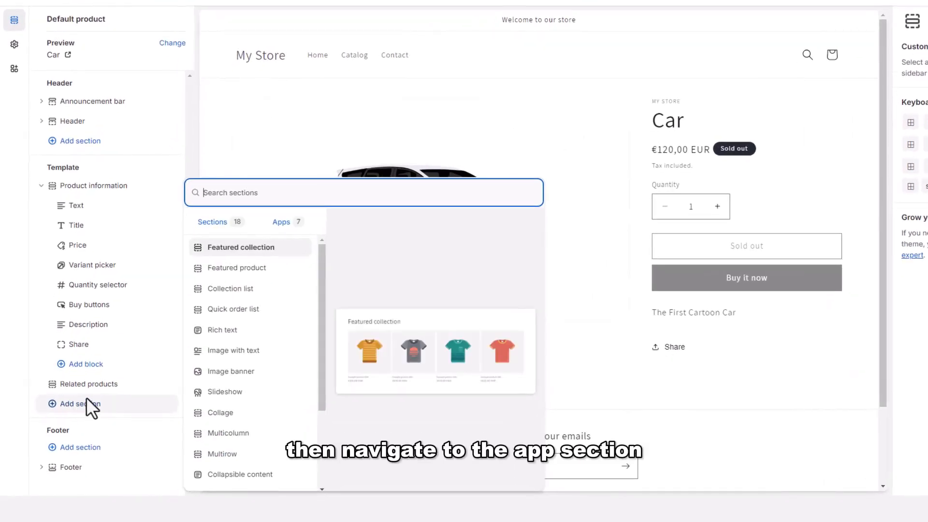
{"action": "left_click", "coordinate": [274, 224]}
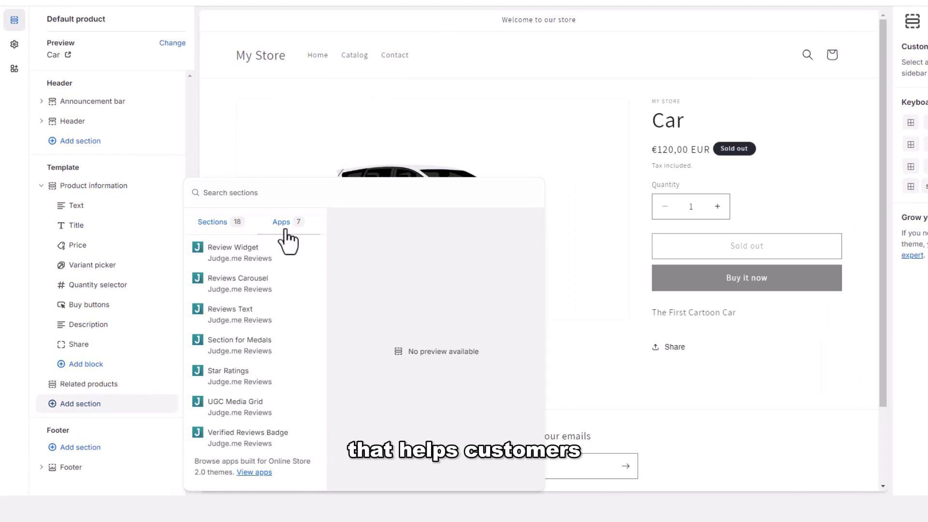
{"action": "left_click", "coordinate": [231, 250]}
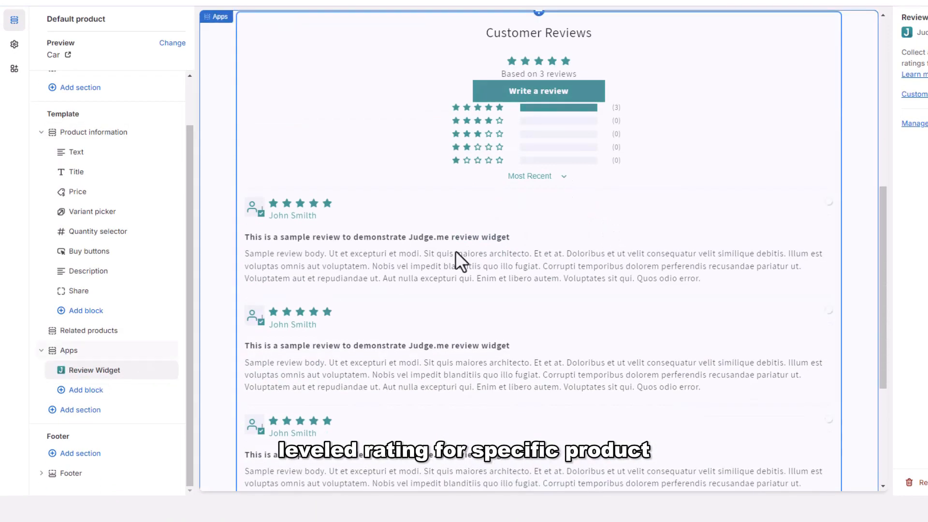
Add a Judge.me Reviews Carousel block below the Review Widget in the Apps section
{"action": "left_click", "coordinate": [90, 392]}
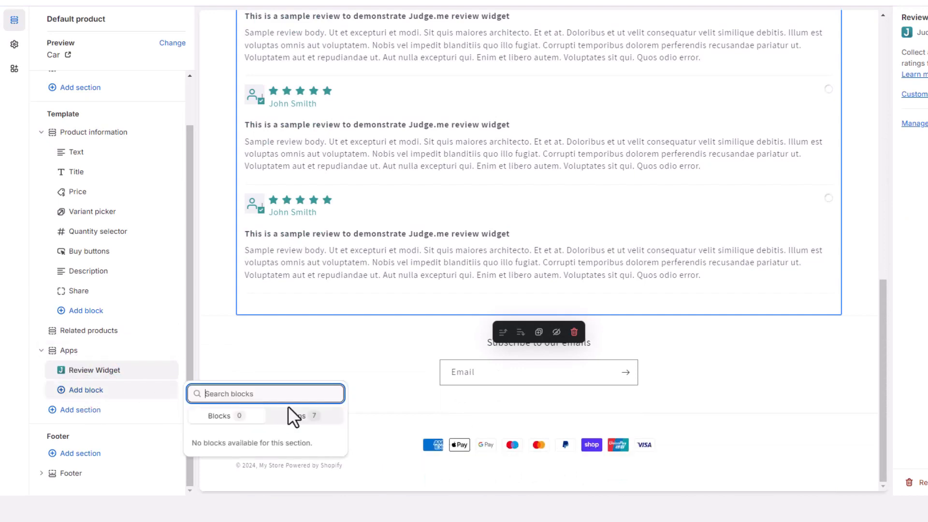
{"action": "left_click", "coordinate": [289, 406]}
{"action": "left_click", "coordinate": [257, 290]}
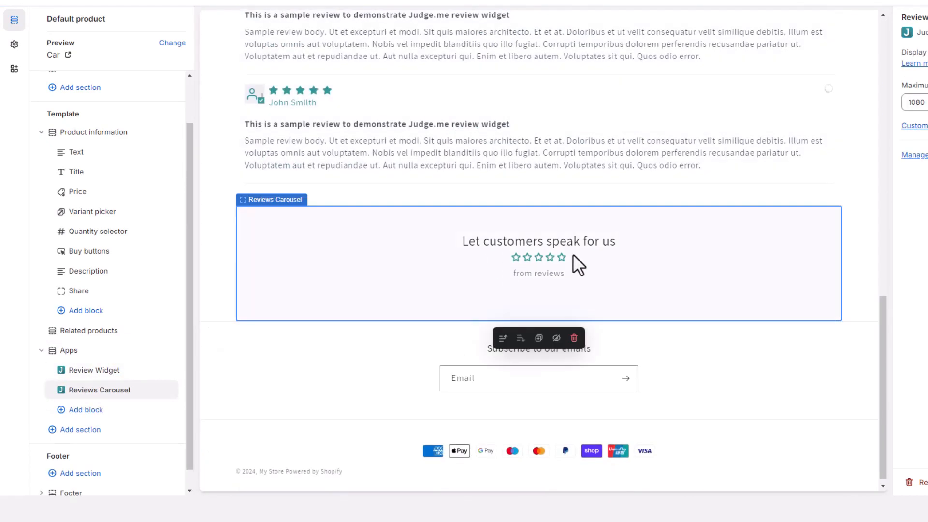
Add a Judge.me Reviews Text block below the Reviews Carousel and save the template
{"action": "left_click", "coordinate": [86, 390]}
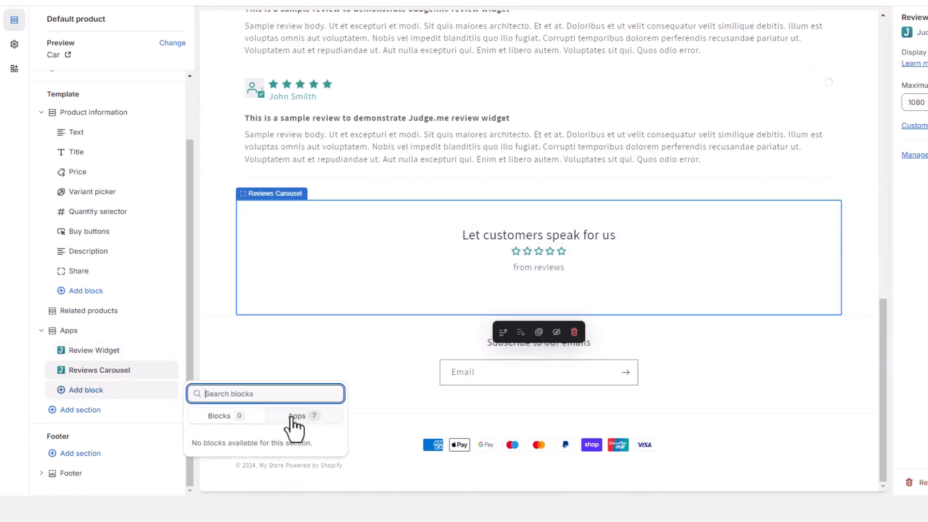
{"action": "left_click", "coordinate": [295, 417]}
{"action": "left_click", "coordinate": [266, 314]}
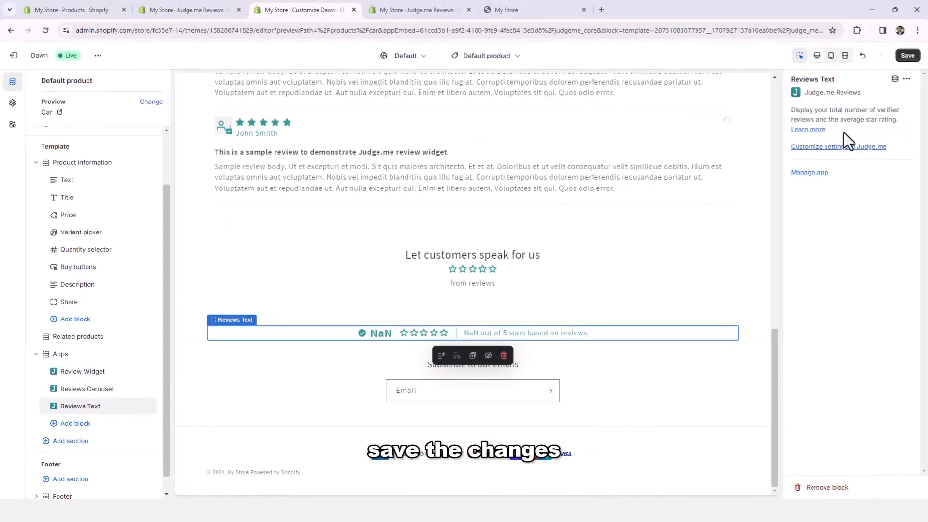
{"action": "left_click", "coordinate": [908, 56]}
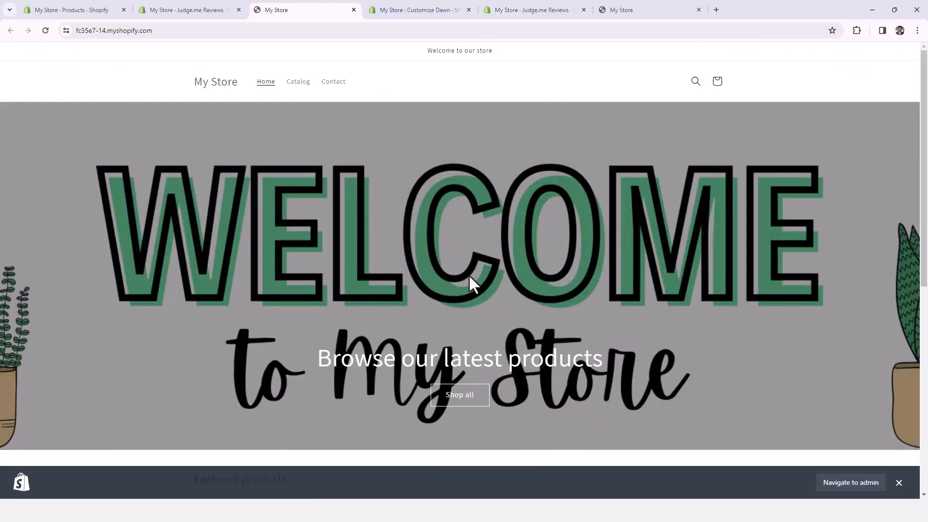
Open the Home product from the storefront's featured products and start writing a customer review for it
{"action": "scroll", "coordinate": [469, 275], "scroll_direction": "down", "scroll_amount": 3}
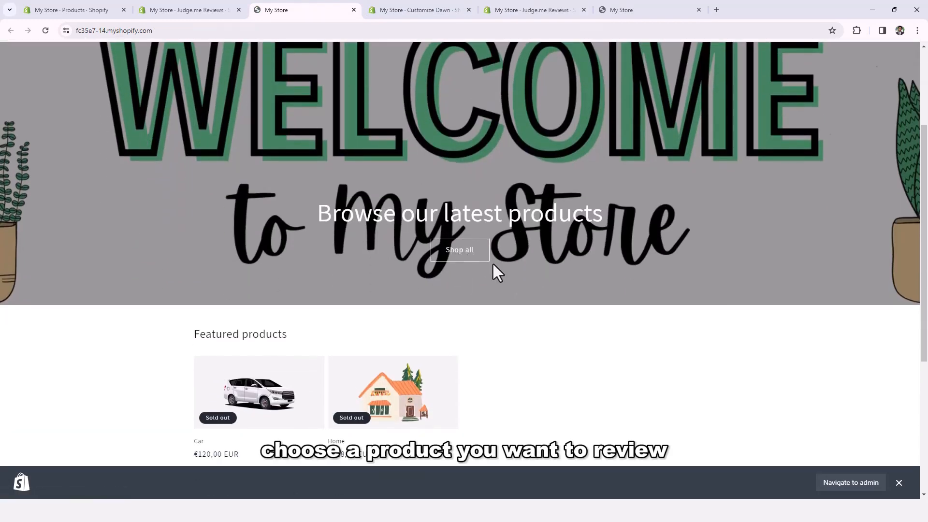
{"action": "scroll", "coordinate": [494, 264], "scroll_direction": "down", "scroll_amount": 3}
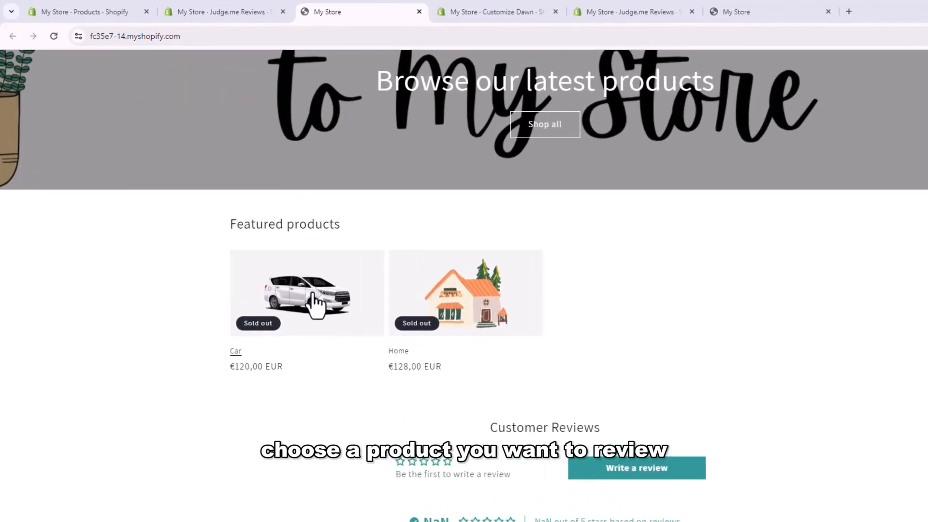
{"action": "scroll", "coordinate": [317, 302], "scroll_direction": "down", "scroll_amount": 3}
{"action": "left_click", "coordinate": [498, 313]}
{"action": "scroll", "coordinate": [629, 416], "scroll_direction": "down", "scroll_amount": 4}
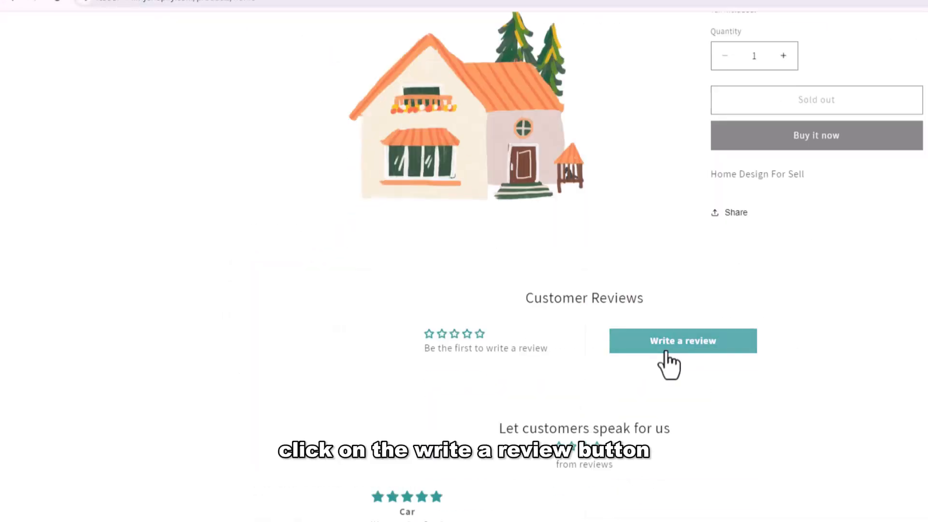
{"action": "left_click", "coordinate": [699, 349]}
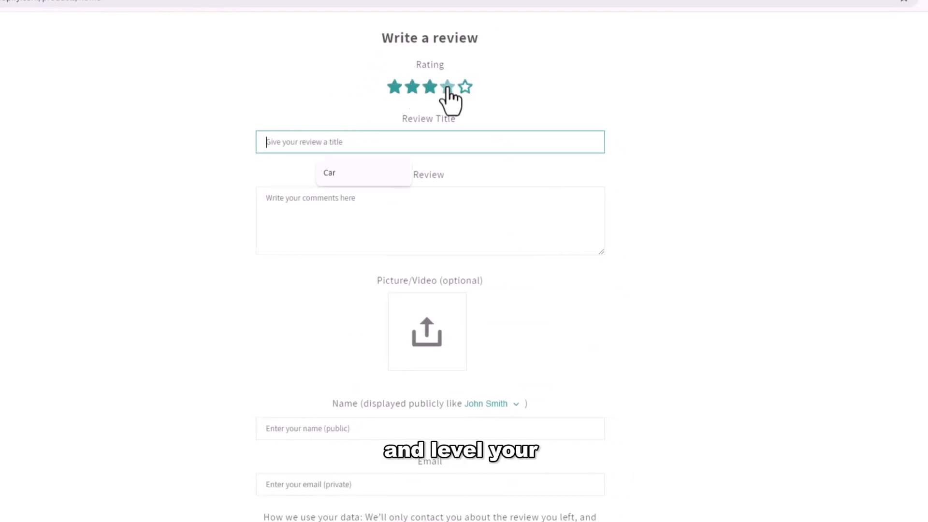
Rate the product four stars, title the review "House" with the comment "What an Amazing House", and attach the house picture
{"action": "left_click", "coordinate": [447, 88]}
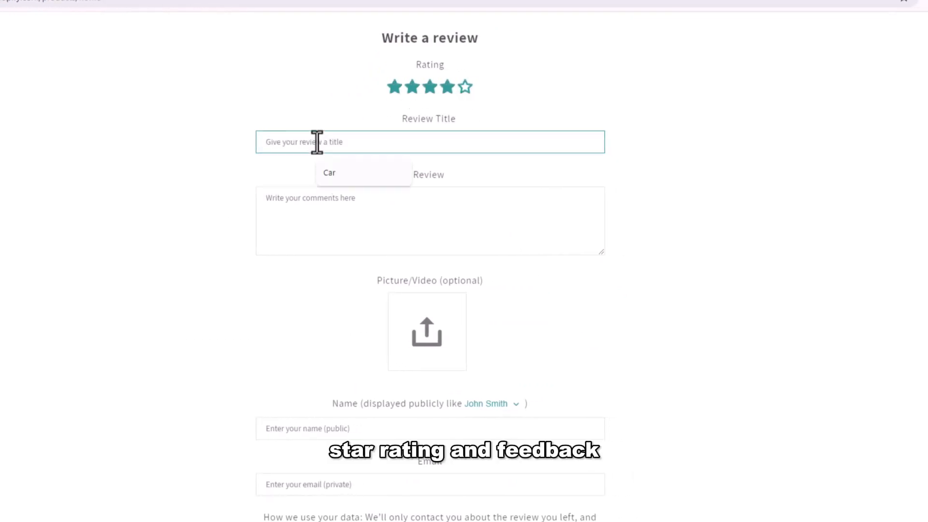
{"action": "type", "text": "W"}
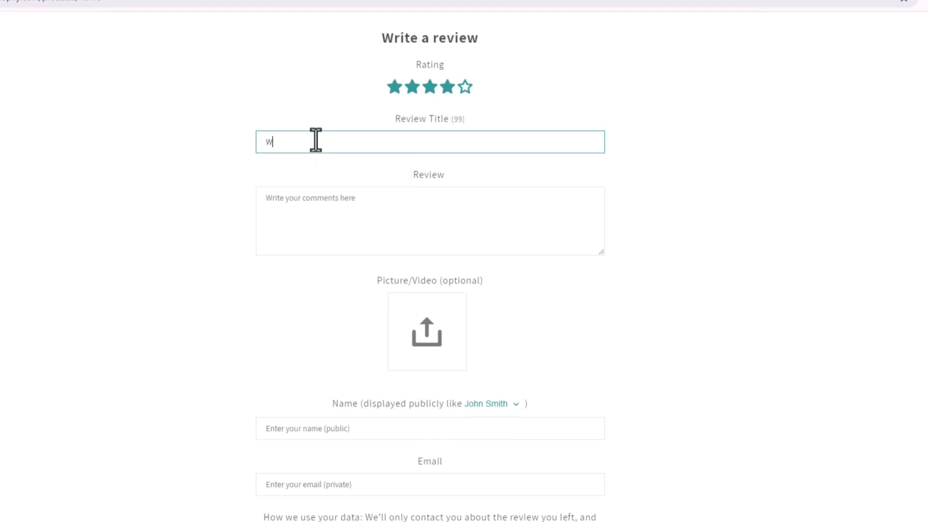
{"action": "left_click", "coordinate": [317, 200]}
{"action": "type", "text": "What an Amazing House"}
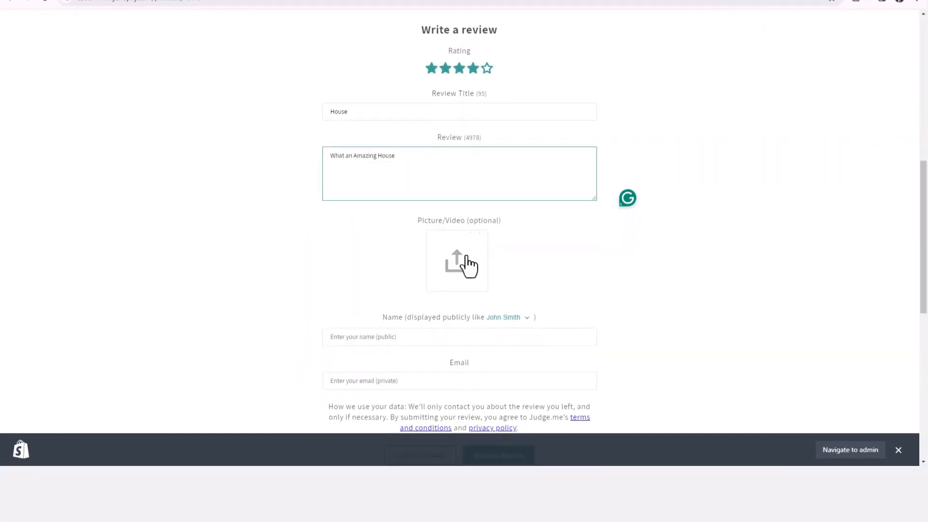
{"action": "left_click", "coordinate": [465, 265]}
{"action": "double_click", "coordinate": [166, 122]}
Fill in the reviewer's name and e-mail and submit the review
{"action": "left_click", "coordinate": [390, 337]}
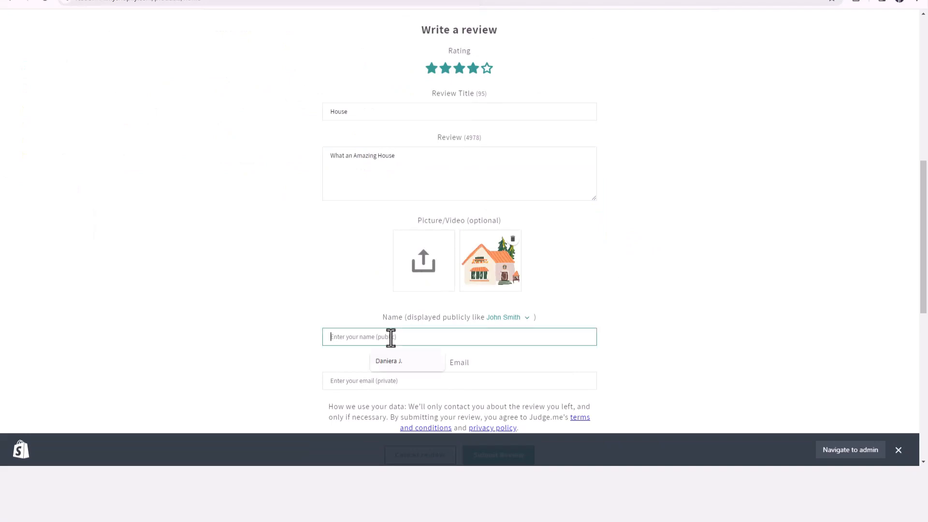
{"action": "left_click", "coordinate": [385, 359]}
{"action": "left_click", "coordinate": [370, 381]}
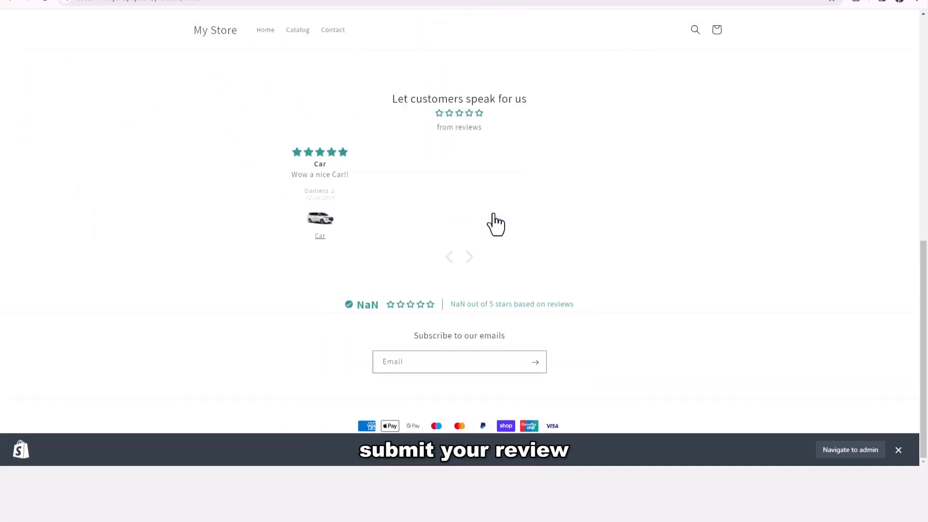
{"action": "scroll", "coordinate": [484, 275], "scroll_direction": "up", "scroll_amount": 4}
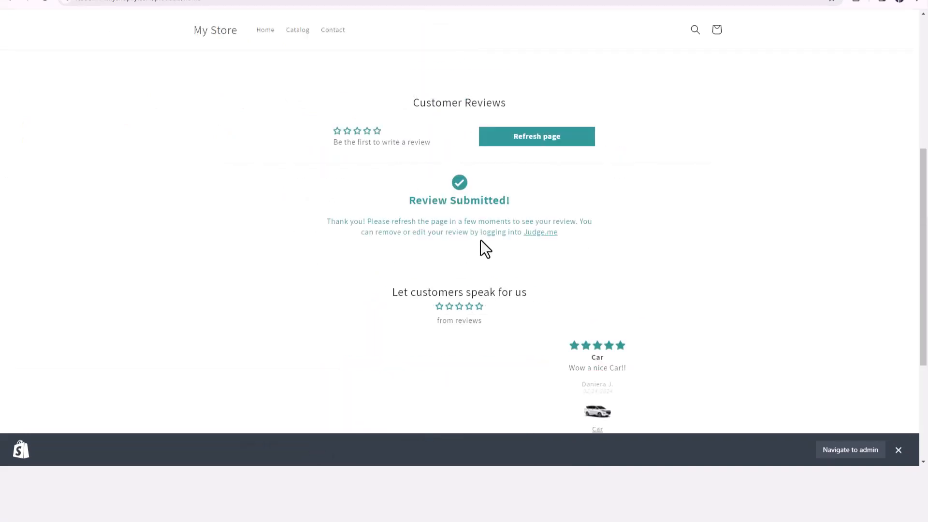
{"action": "left_click_drag", "start_coordinate": [409, 201], "coordinate": [521, 207]}
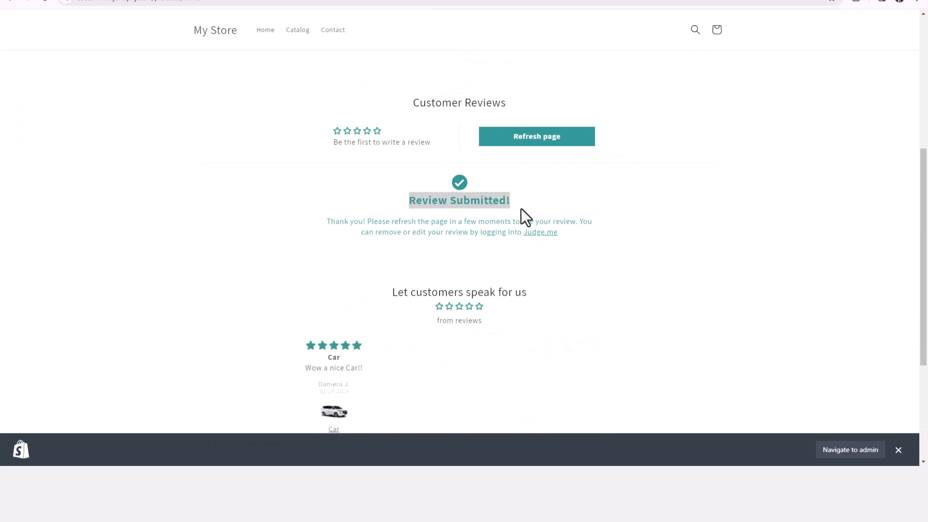
Refresh the Home product page and check the submitted review and star rating under Customer Reviews
{"action": "left_click", "coordinate": [547, 140]}
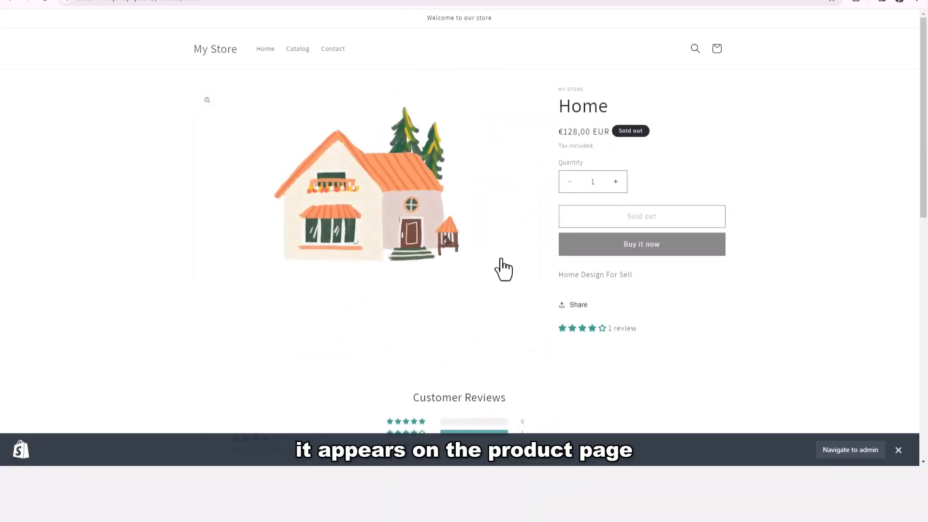
{"action": "scroll", "coordinate": [501, 267], "scroll_direction": "down", "scroll_amount": 3}
{"action": "scroll", "coordinate": [257, 139], "scroll_direction": "down", "scroll_amount": 6}
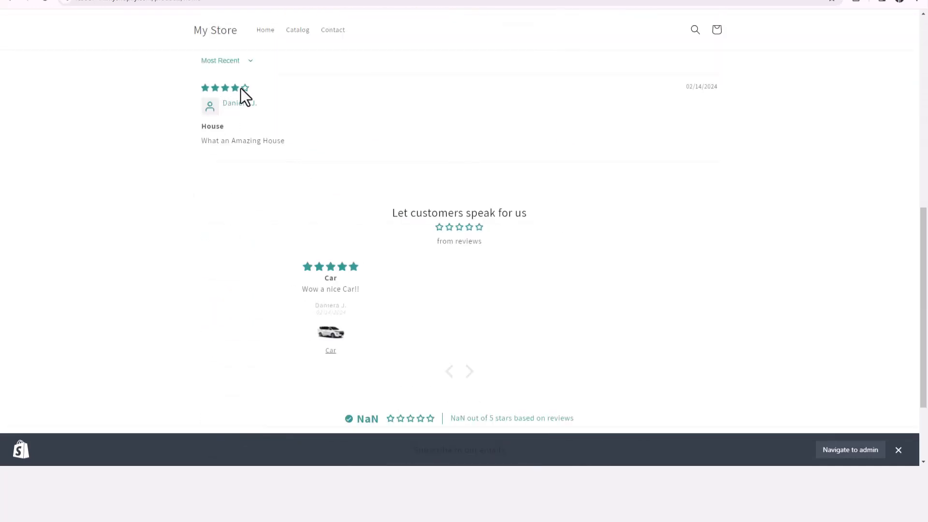
{"action": "scroll", "coordinate": [348, 176], "scroll_direction": "up", "scroll_amount": 4}
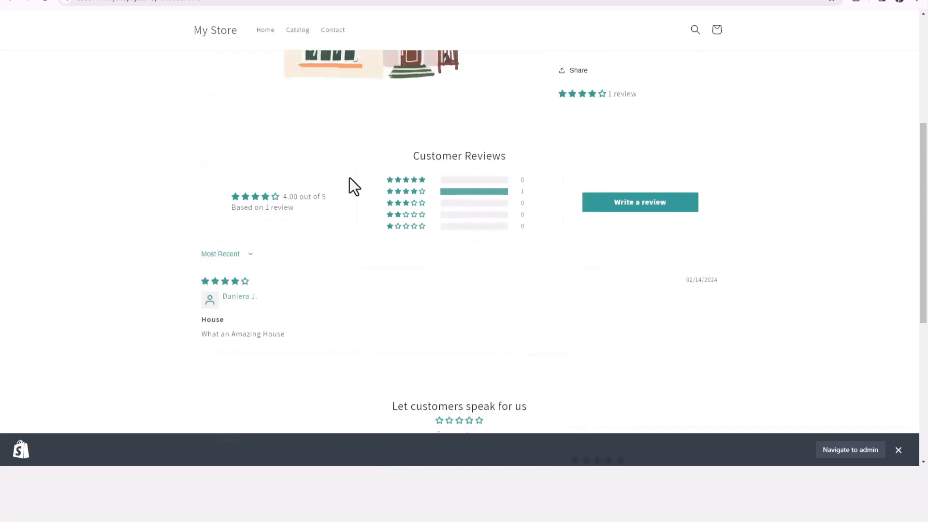
{"action": "scroll", "coordinate": [323, 266], "scroll_direction": "up", "scroll_amount": 1}
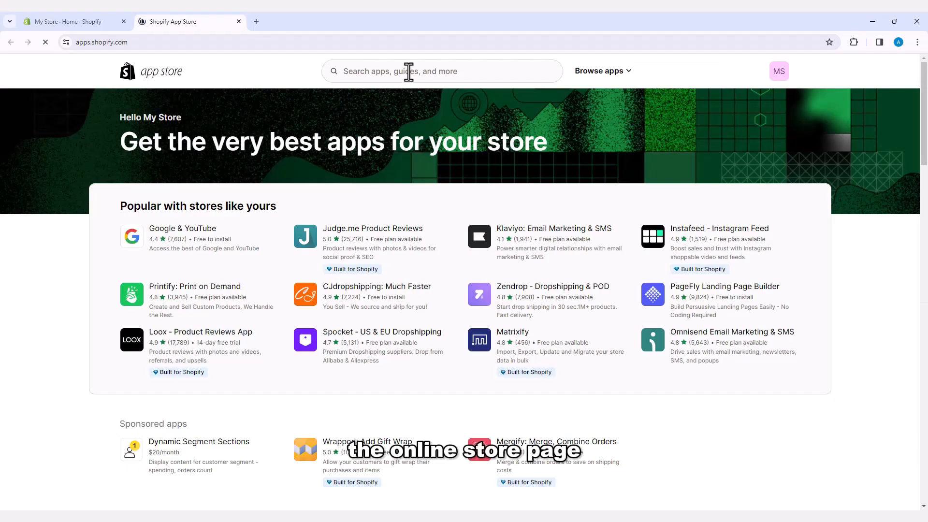
Search the Shopify App Store for "Loox" and install Loox - Product Reviews App on the store
{"action": "left_click", "coordinate": [408, 73]}
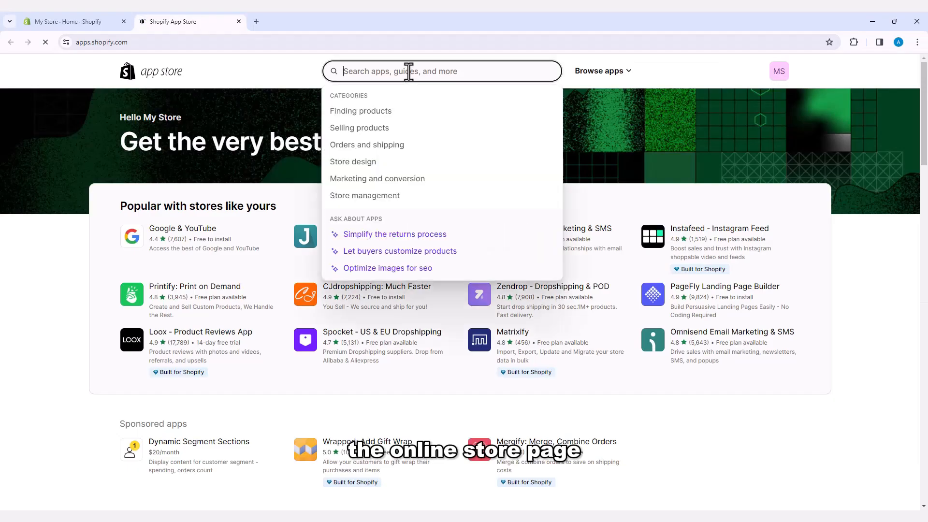
{"action": "type", "text": "Loox"}
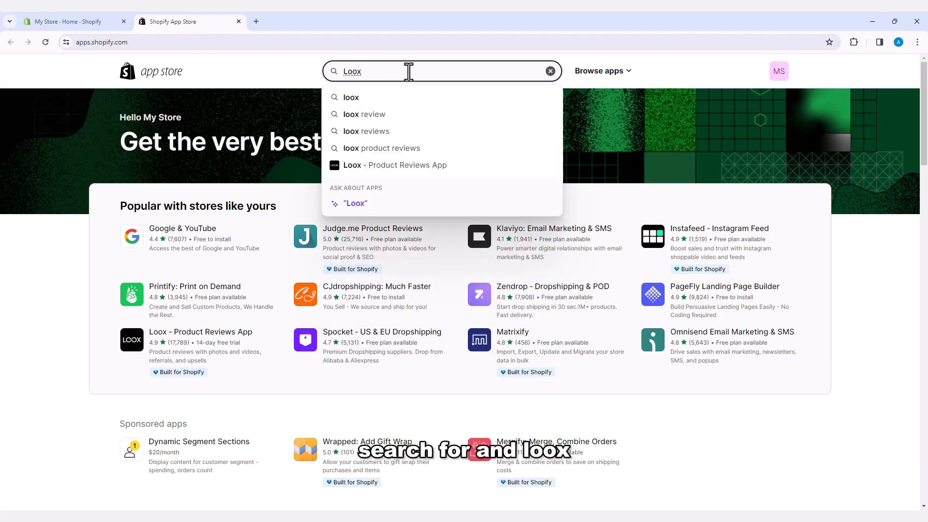
{"action": "key", "text": "Return"}
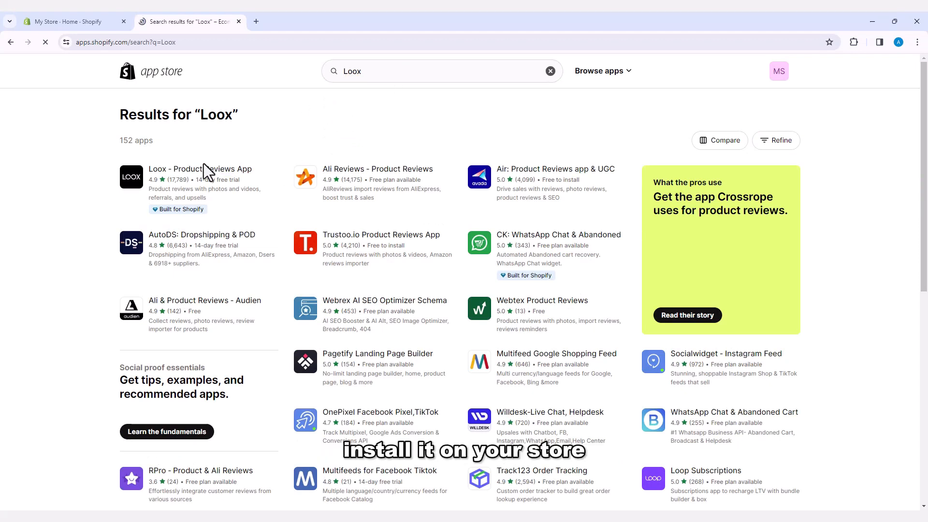
{"action": "left_click", "coordinate": [180, 180]}
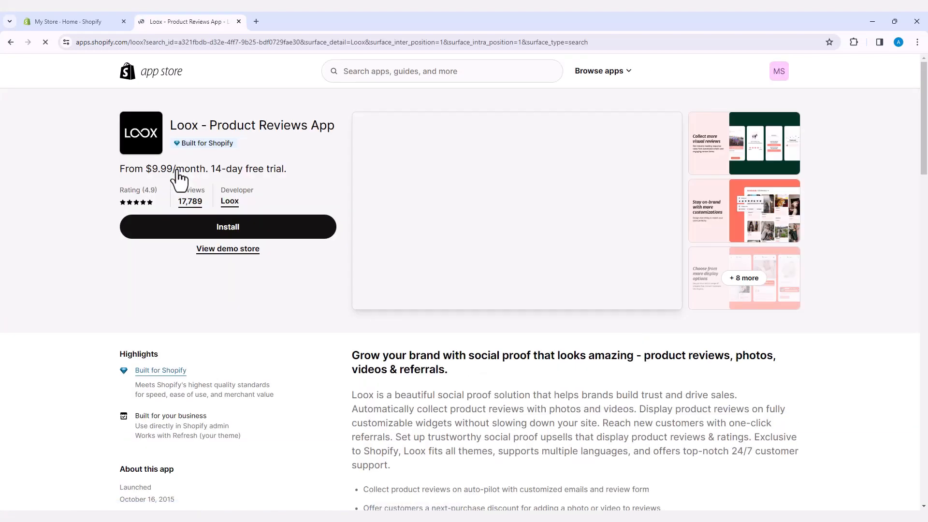
{"action": "left_click", "coordinate": [239, 237]}
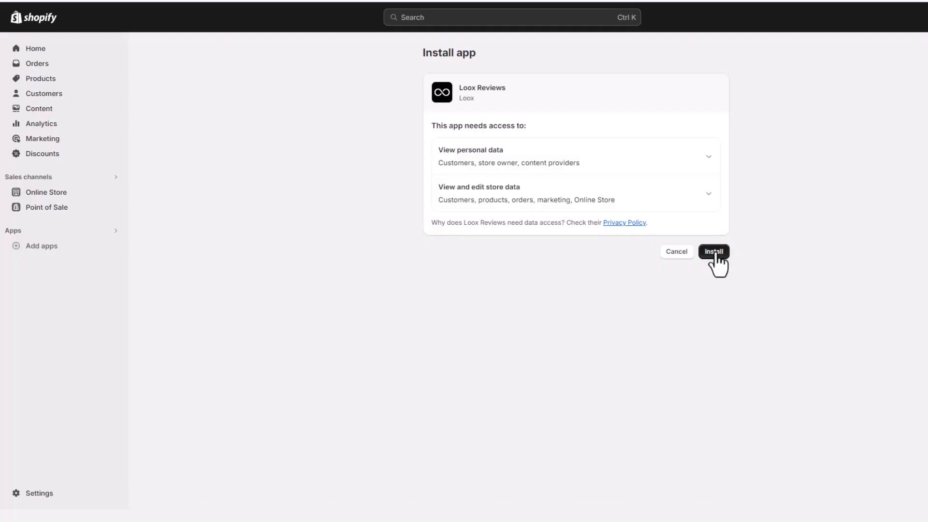
{"action": "left_click", "coordinate": [715, 253]}
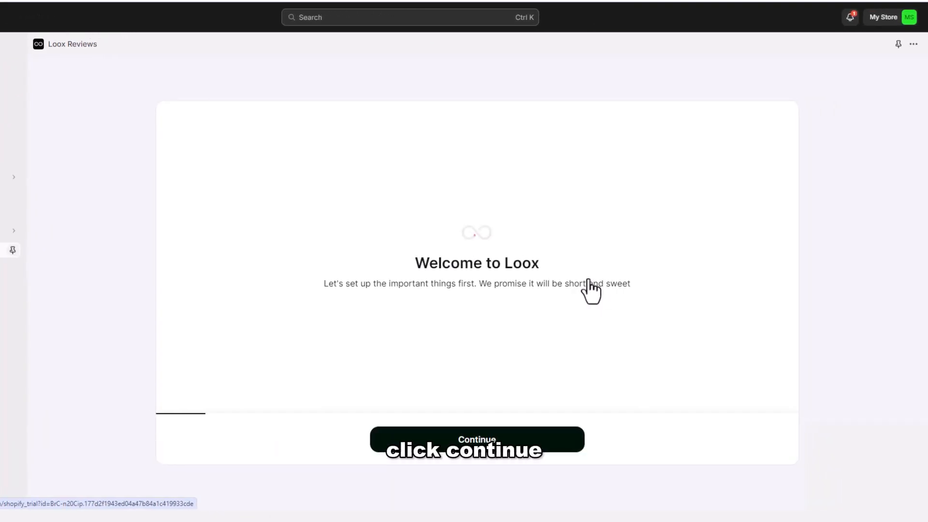
Start the Loox setup and make sure the Loox Core Script app embed is enabled in the theme editor
{"action": "left_click", "coordinate": [461, 438]}
{"action": "left_click", "coordinate": [485, 446]}
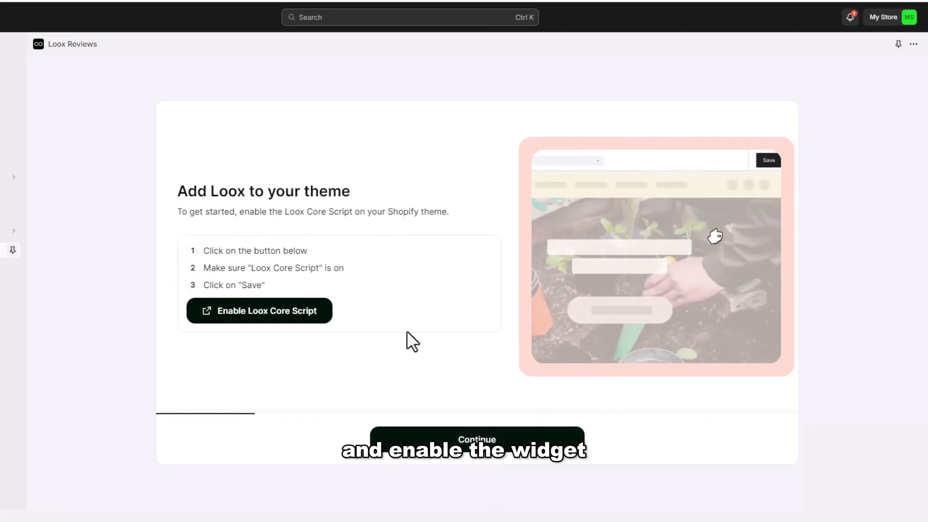
{"action": "left_click", "coordinate": [278, 319]}
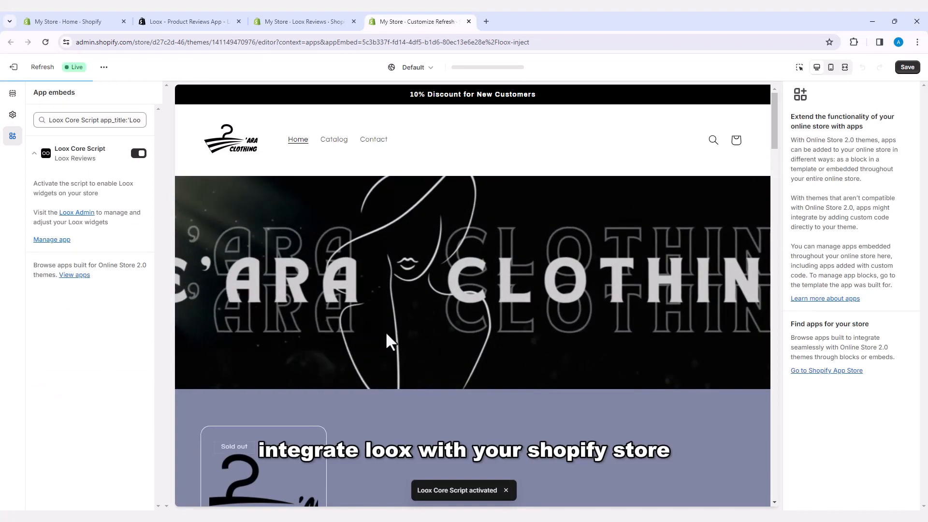
{"action": "left_click", "coordinate": [139, 154]}
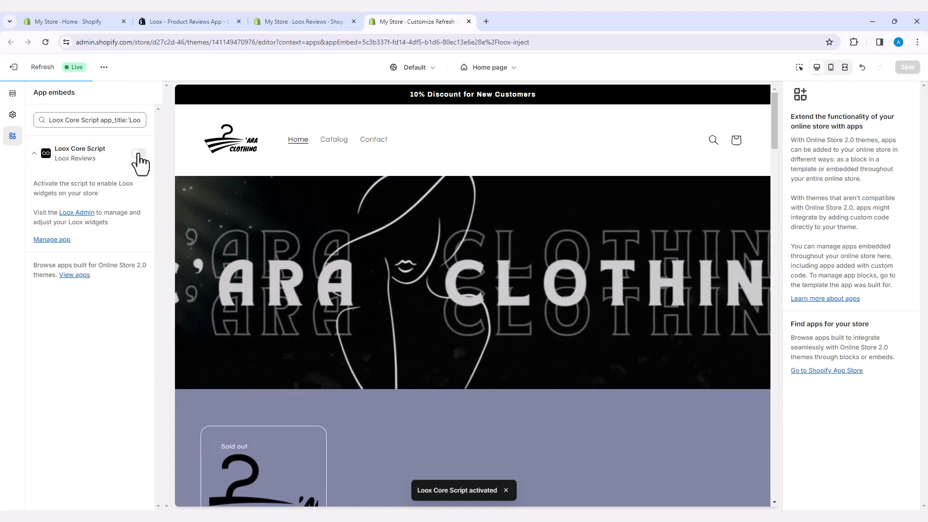
{"action": "left_click", "coordinate": [139, 155]}
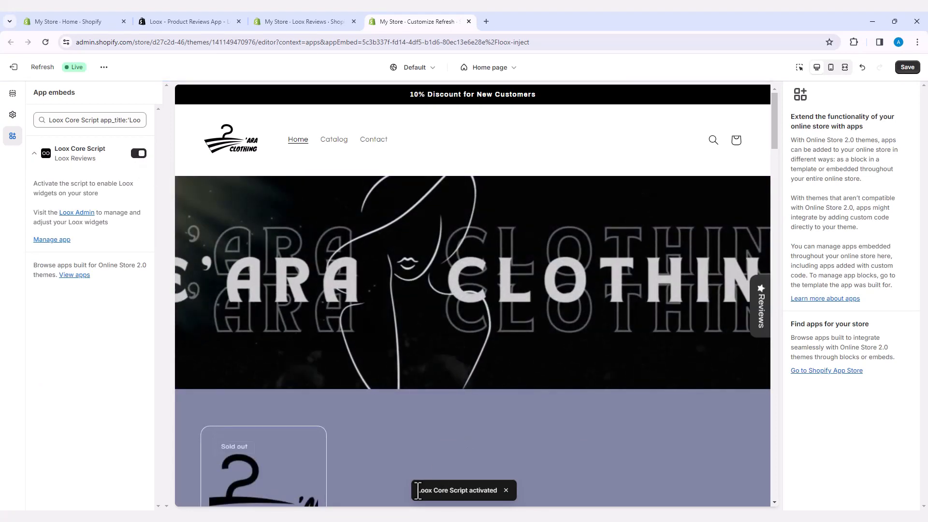
{"action": "triple_click", "coordinate": [434, 490]}
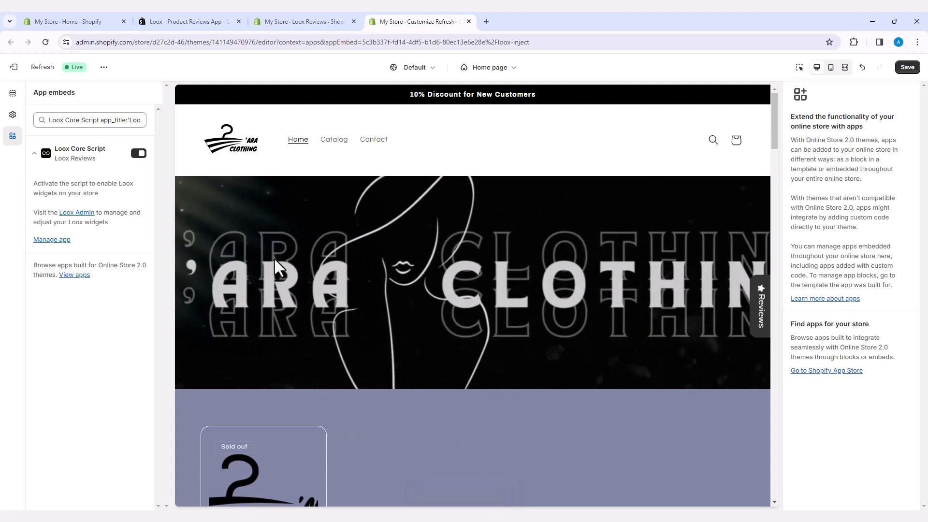
Continue the Loox setup, add the Product Reviews Widget to the default product template, and follow its prompt to add Loox to the theme
{"action": "left_click", "coordinate": [318, 23]}
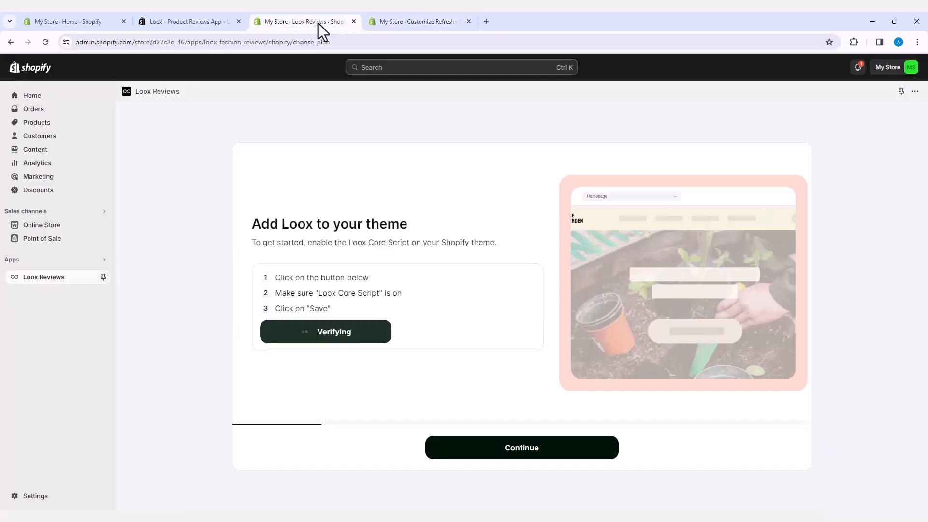
{"action": "left_click", "coordinate": [531, 453]}
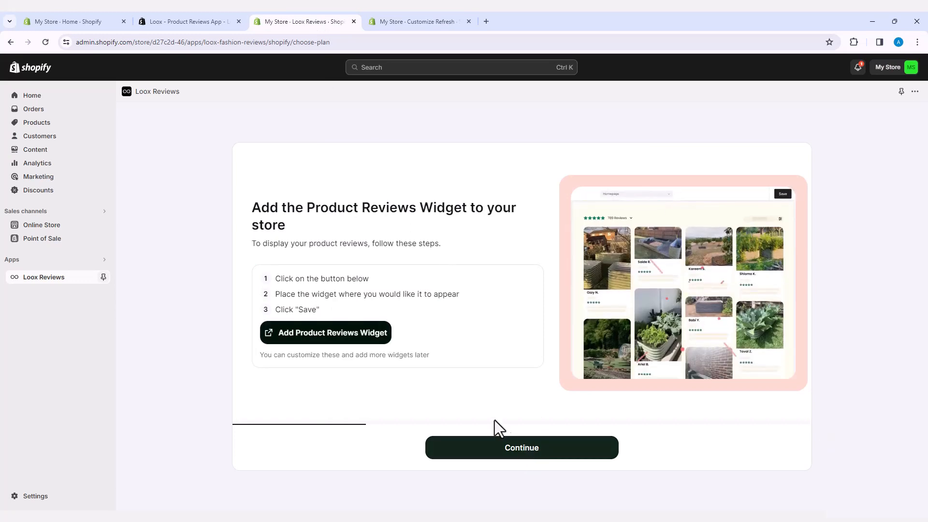
{"action": "left_click", "coordinate": [337, 338]}
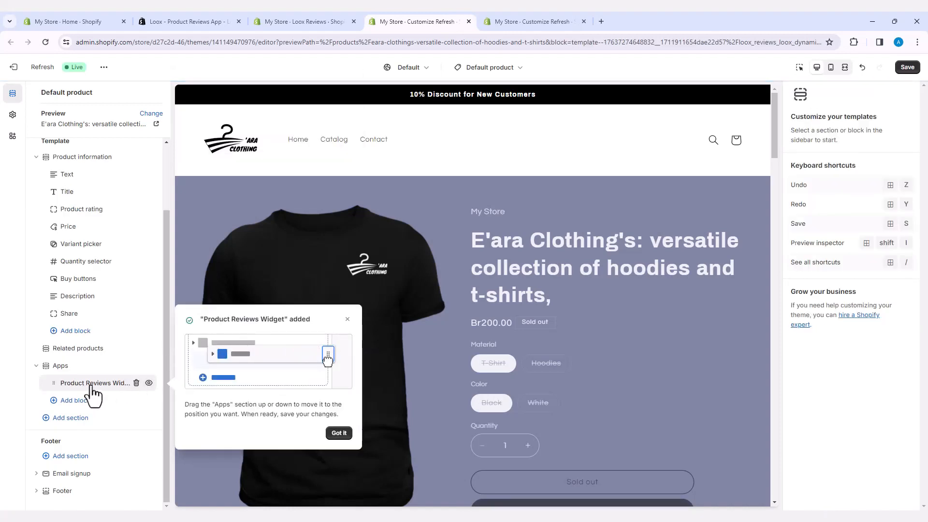
{"action": "left_click", "coordinate": [339, 433]}
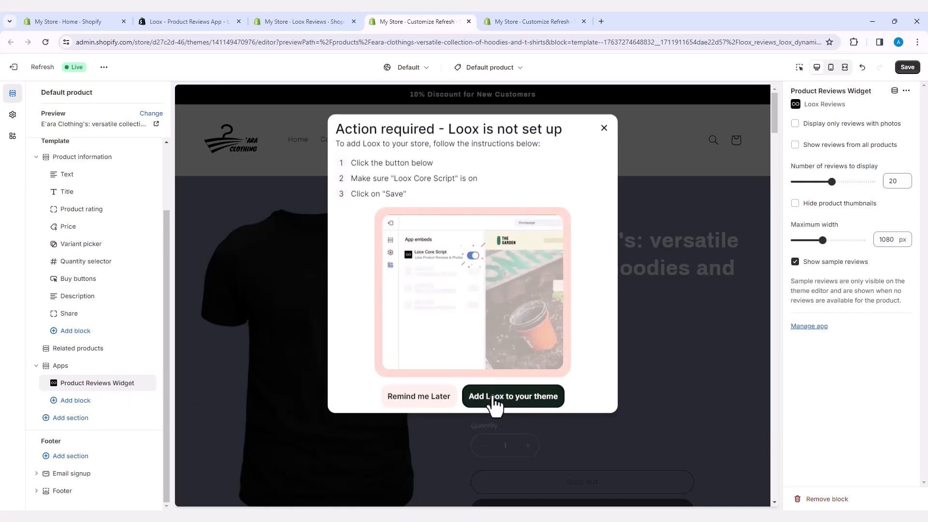
{"action": "left_click", "coordinate": [495, 405]}
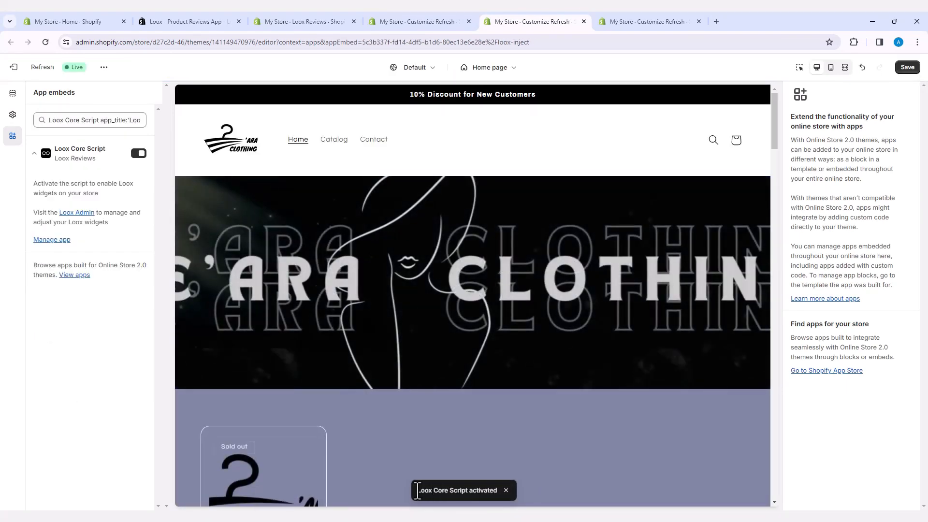
{"action": "left_click_drag", "start_coordinate": [417, 491], "coordinate": [499, 489]}
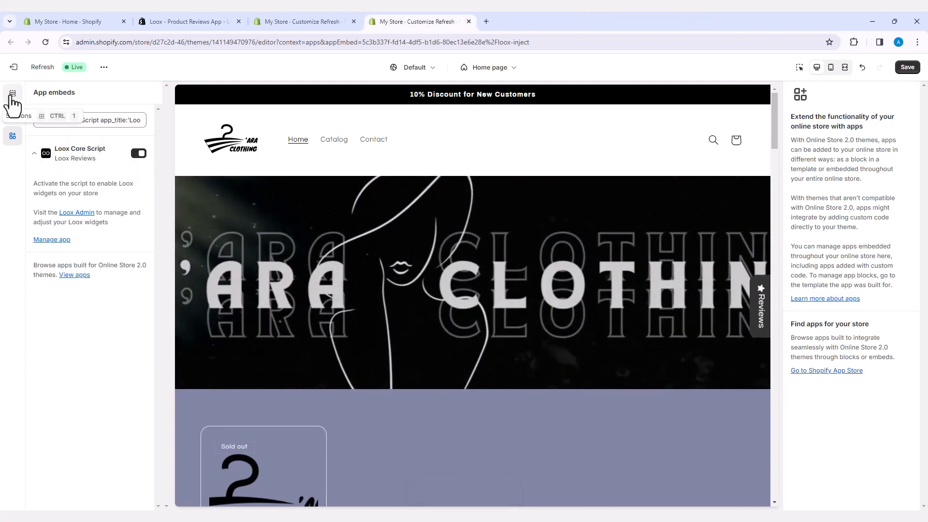
Add the Loox Carousel Widget (Legacy) as a new section below the last Rich text section of the home page template
{"action": "left_click", "coordinate": [13, 94]}
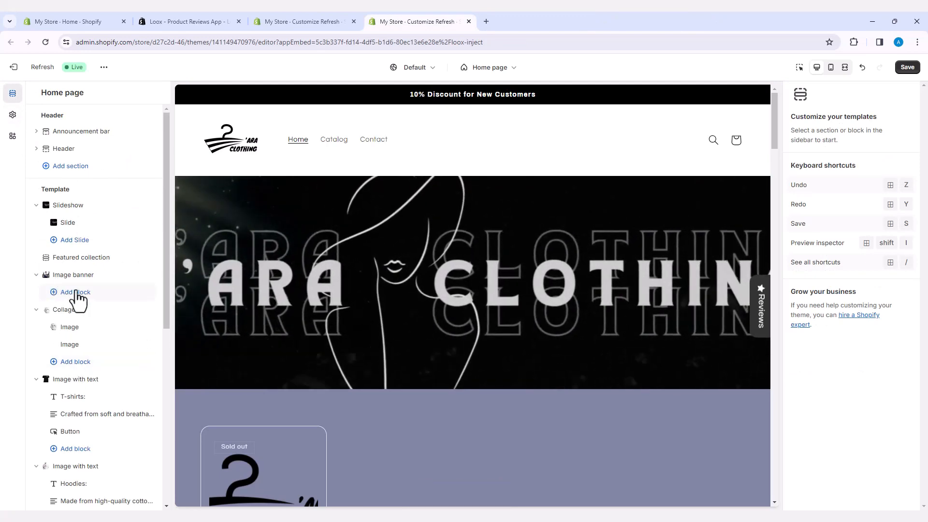
{"action": "scroll", "coordinate": [350, 366], "scroll_direction": "down", "scroll_amount": 3}
{"action": "scroll", "coordinate": [345, 355], "scroll_direction": "down", "scroll_amount": 12}
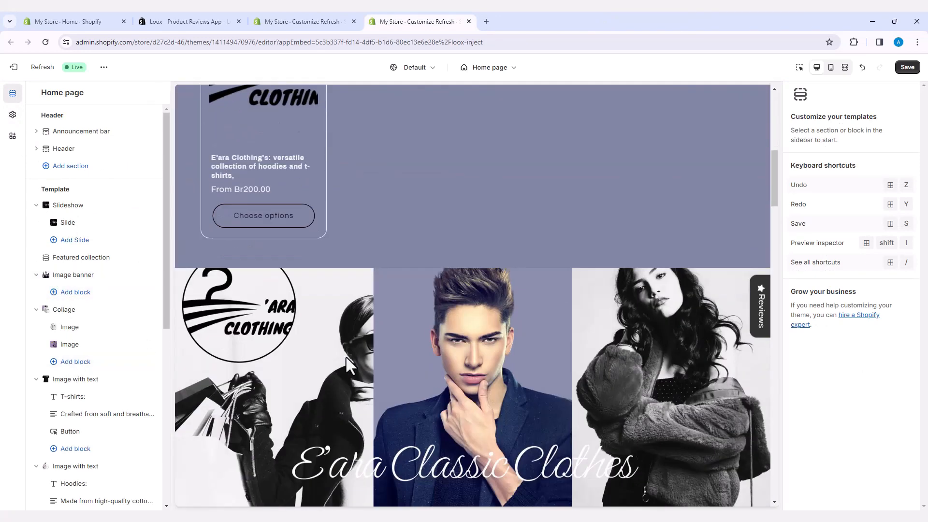
{"action": "scroll", "coordinate": [346, 357], "scroll_direction": "down", "scroll_amount": 15}
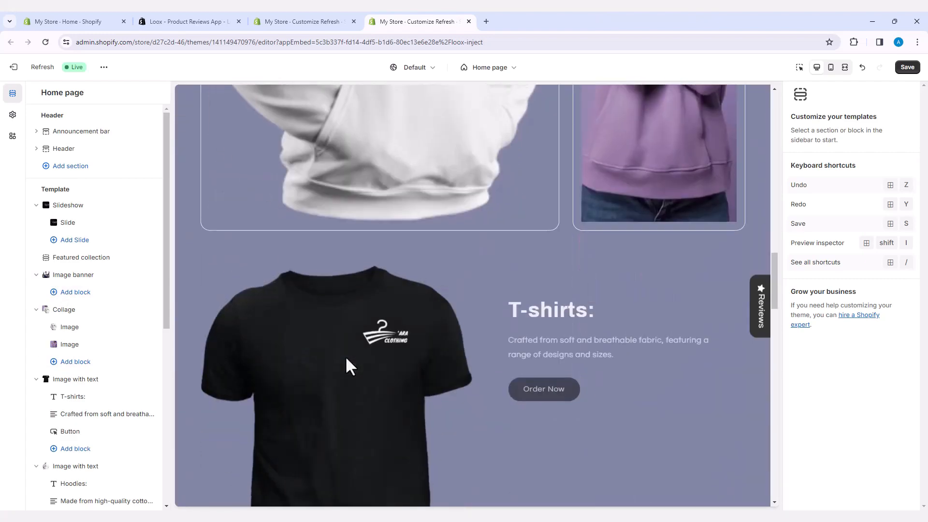
{"action": "scroll", "coordinate": [346, 358], "scroll_direction": "down", "scroll_amount": 12}
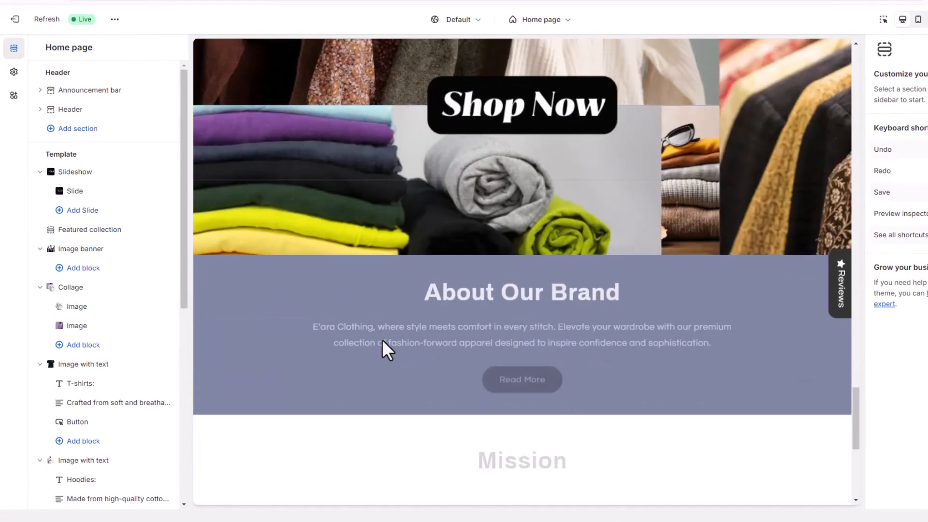
{"action": "scroll", "coordinate": [382, 344], "scroll_direction": "down", "scroll_amount": 7}
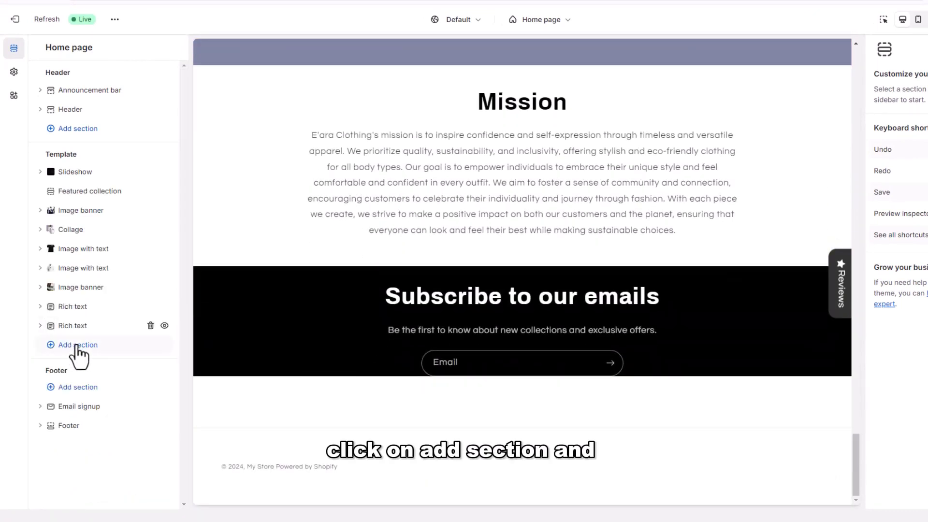
{"action": "left_click", "coordinate": [76, 346]}
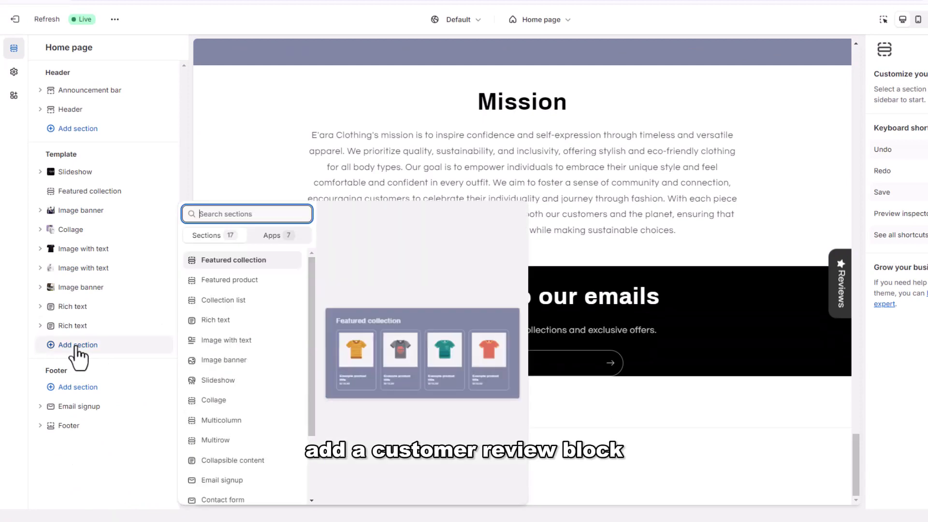
{"action": "left_click", "coordinate": [272, 237]}
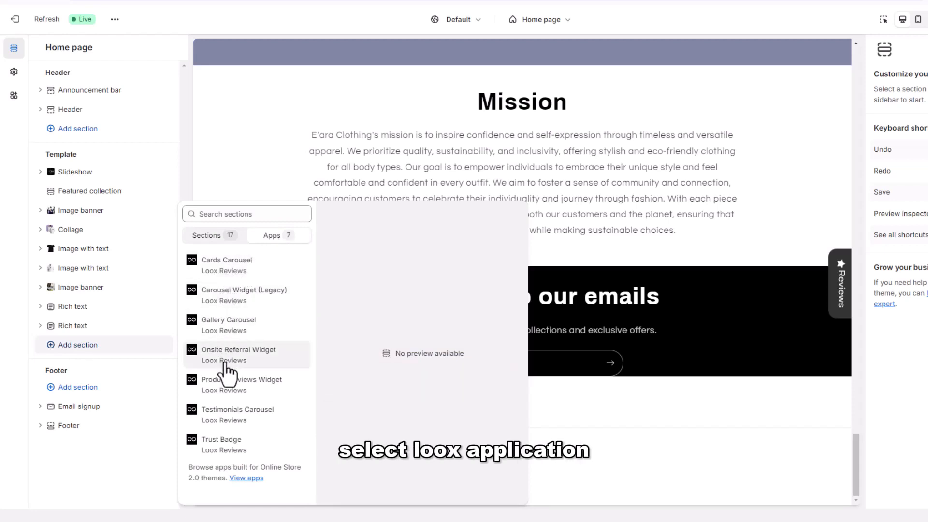
{"action": "left_click", "coordinate": [235, 303]}
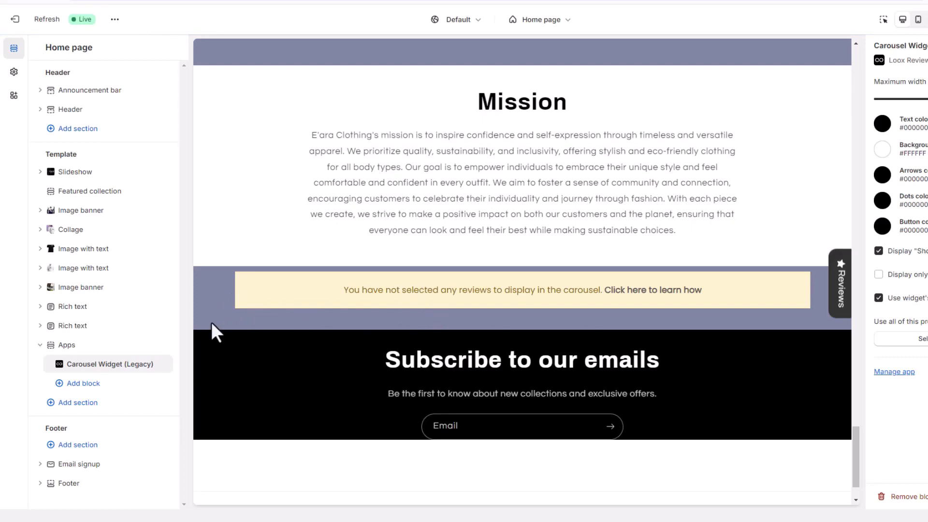
Add a Loox Cards Carousel block to the home page's Apps section
{"action": "left_click", "coordinate": [84, 385]}
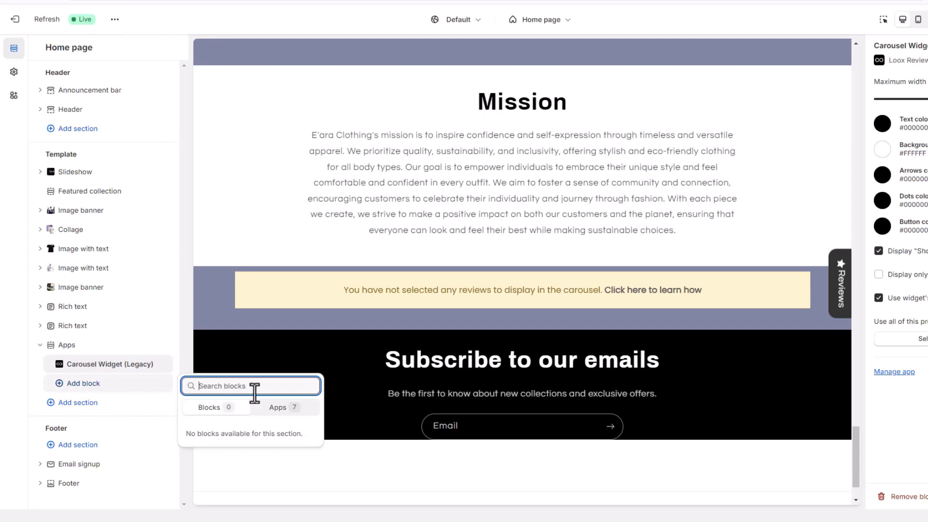
{"action": "left_click", "coordinate": [280, 410]}
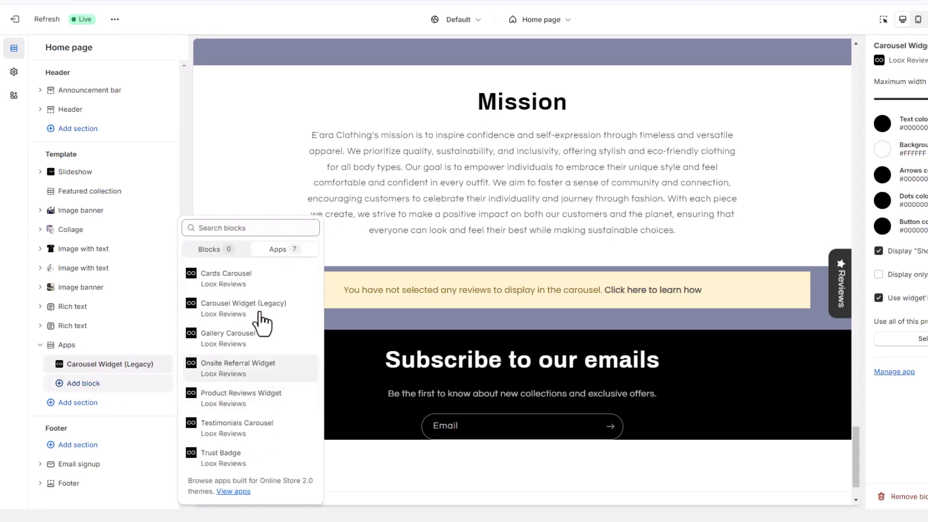
{"action": "left_click", "coordinate": [249, 289]}
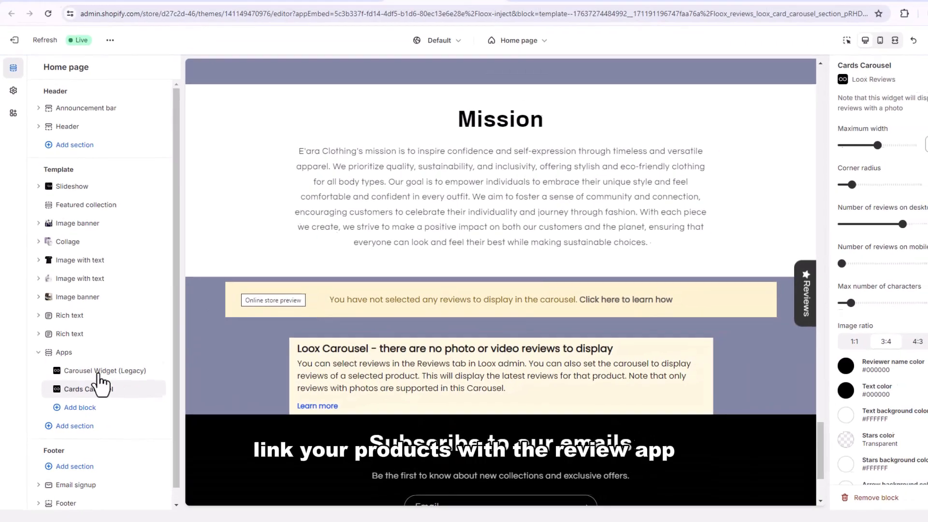
Set the Carousel Widget (Legacy) block to use the reviews of the E'ara Clothing's versatile collection of hoodies and t-shirts product
{"action": "left_click", "coordinate": [109, 365]}
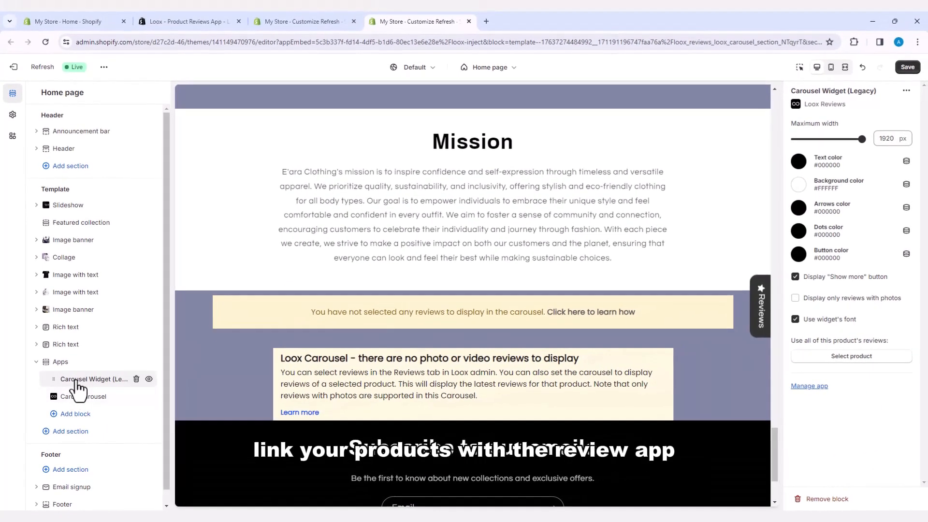
{"action": "left_click", "coordinate": [852, 357]}
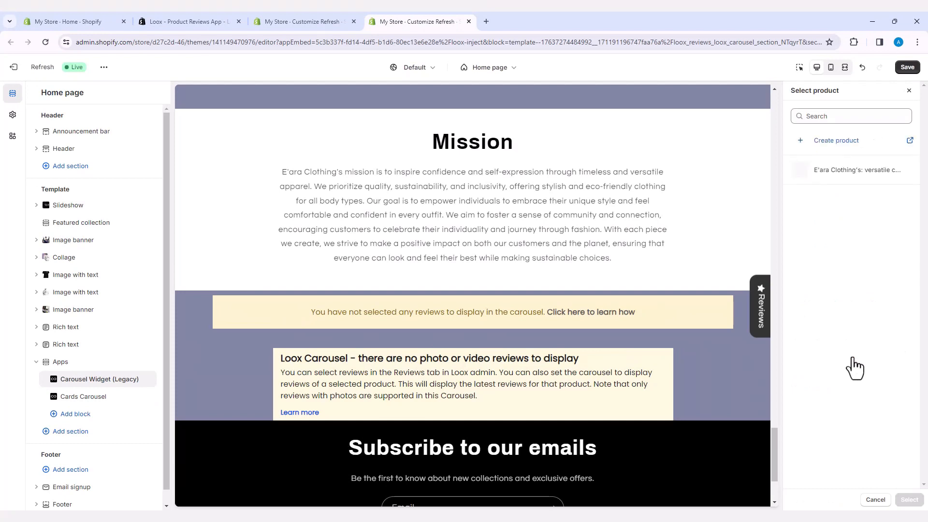
{"action": "left_click", "coordinate": [838, 181]}
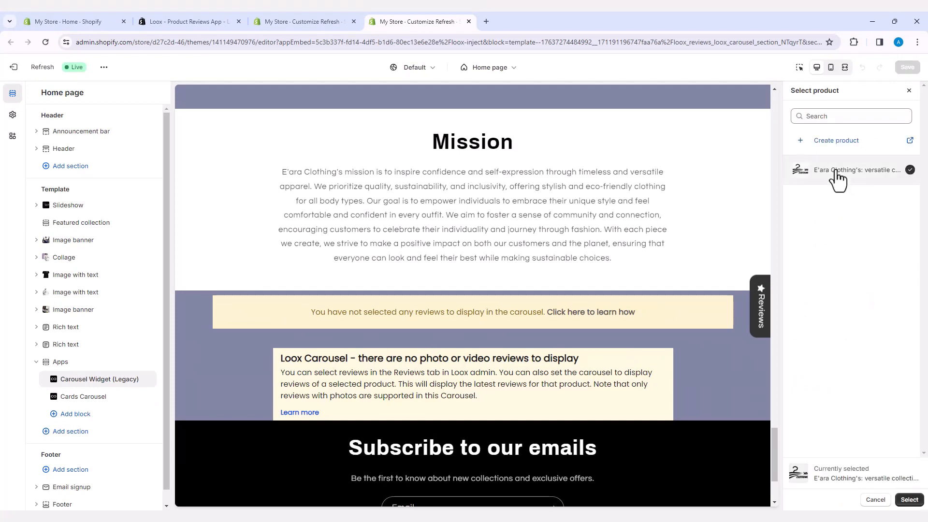
{"action": "left_click", "coordinate": [910, 501]}
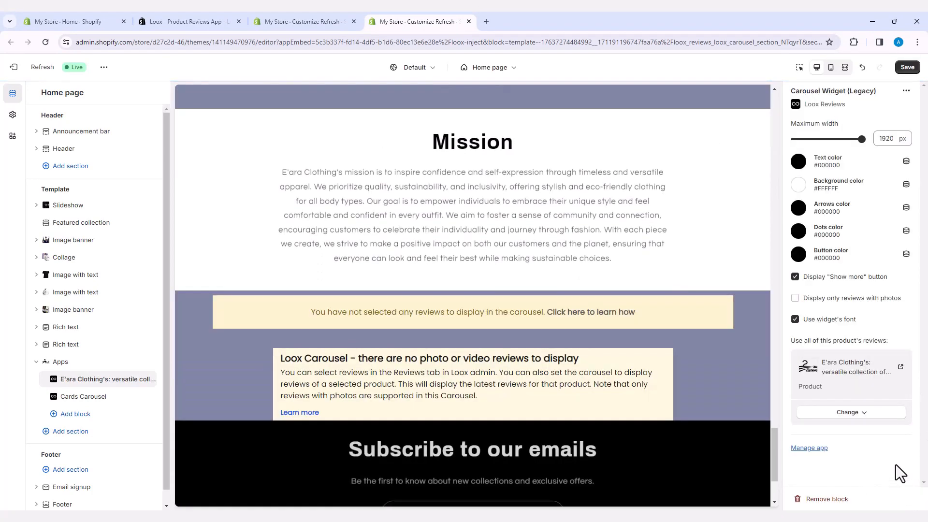
Set the Cards Carousel block to show reviews of the E'ara Clothing's versatile collection of hoodies and t-shirts product
{"action": "left_click", "coordinate": [85, 401]}
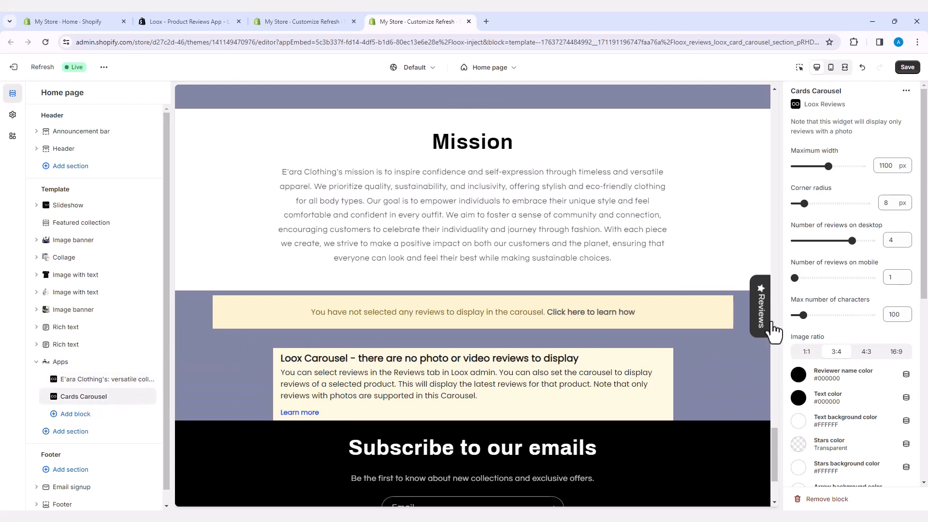
{"action": "scroll", "coordinate": [835, 331], "scroll_direction": "down", "scroll_amount": 7}
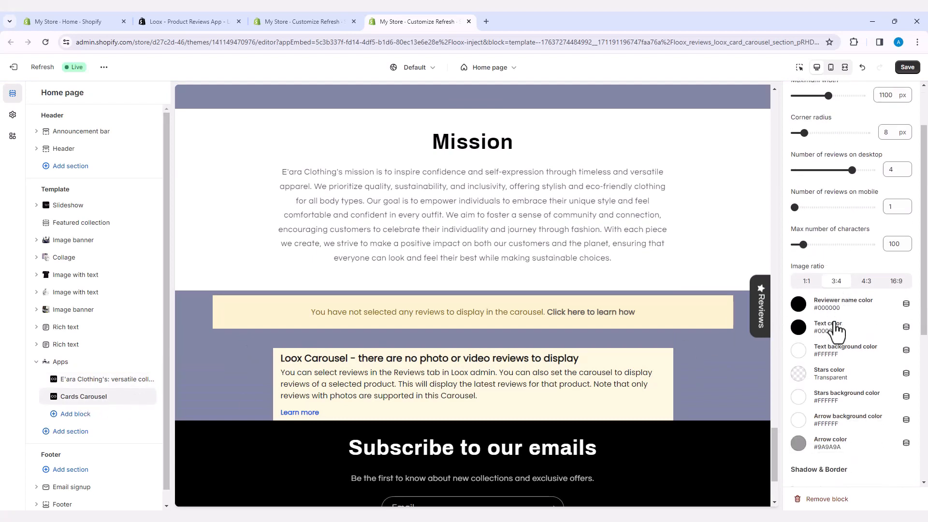
{"action": "scroll", "coordinate": [835, 331], "scroll_direction": "down", "scroll_amount": 1}
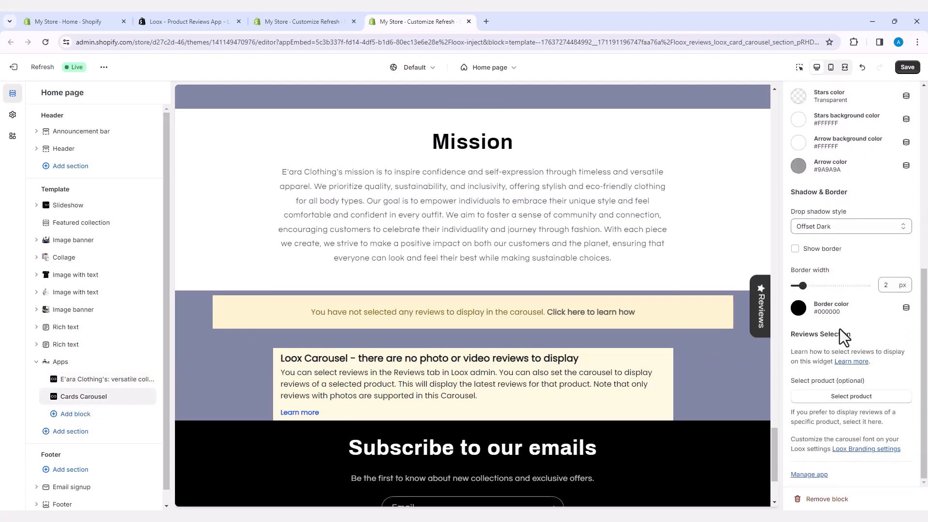
{"action": "left_click", "coordinate": [853, 398]}
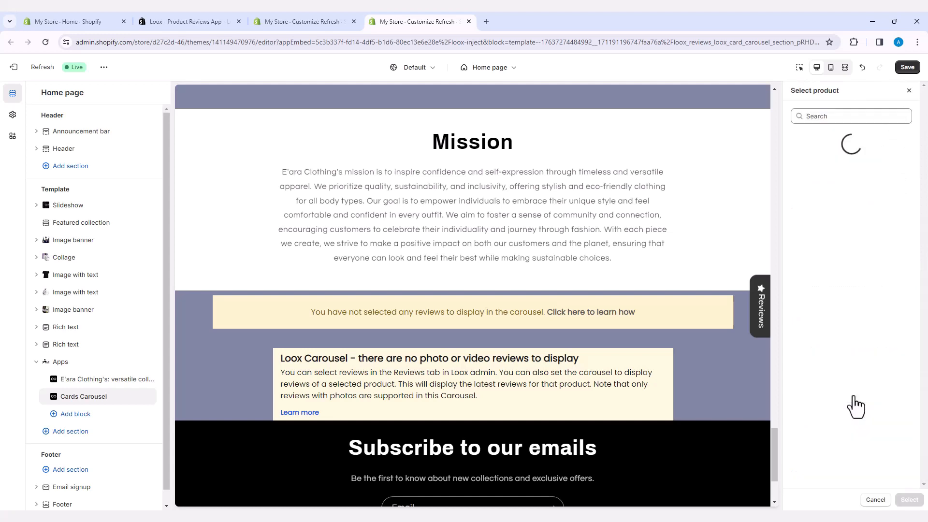
{"action": "left_click", "coordinate": [821, 176]}
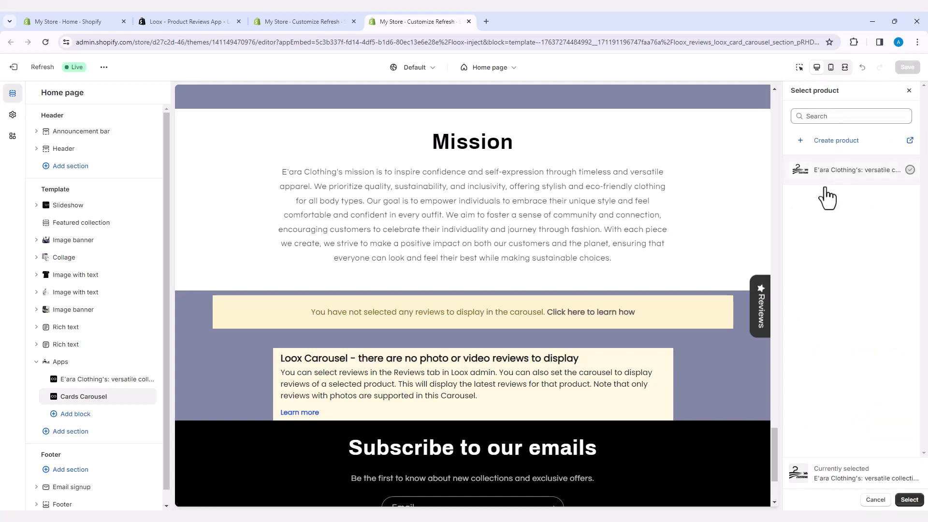
{"action": "left_click", "coordinate": [910, 500]}
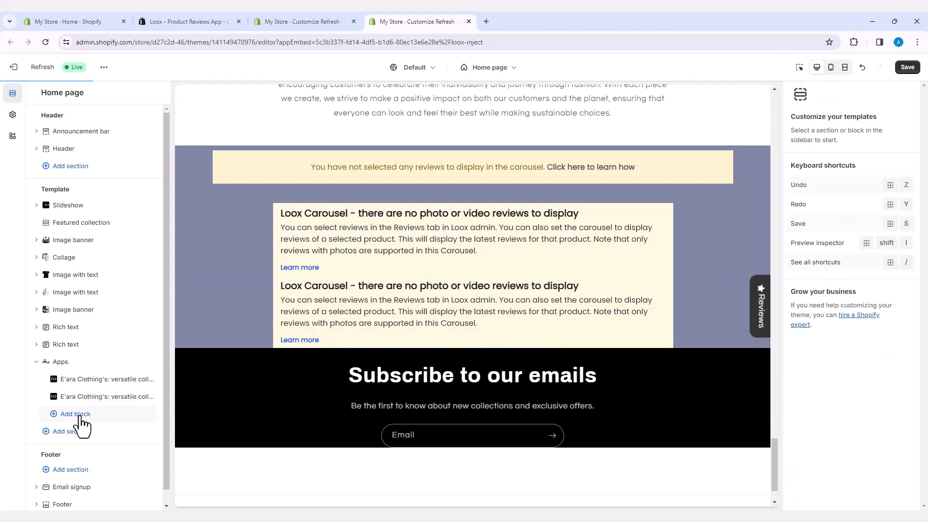
Add a Loox Product Reviews Widget block to the home page's Apps section and look over its sample reviews
{"action": "left_click", "coordinate": [77, 421]}
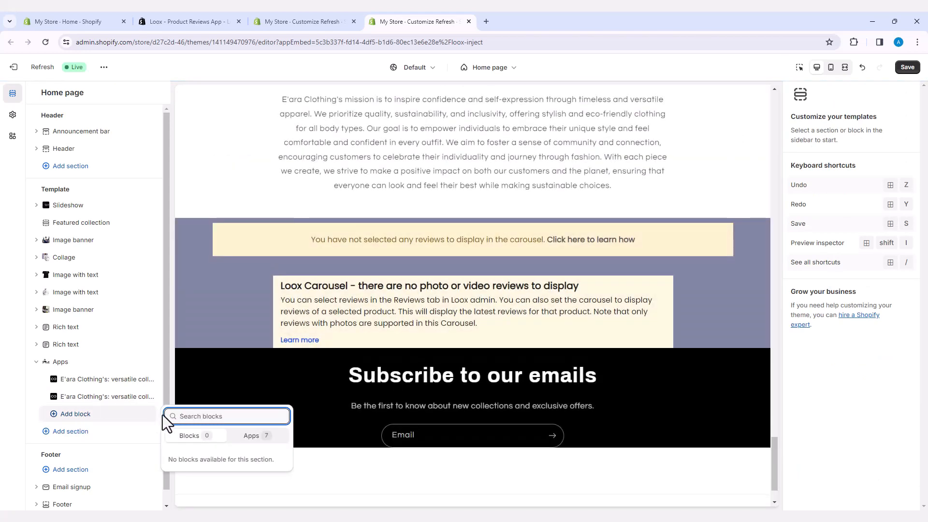
{"action": "left_click", "coordinate": [253, 436]}
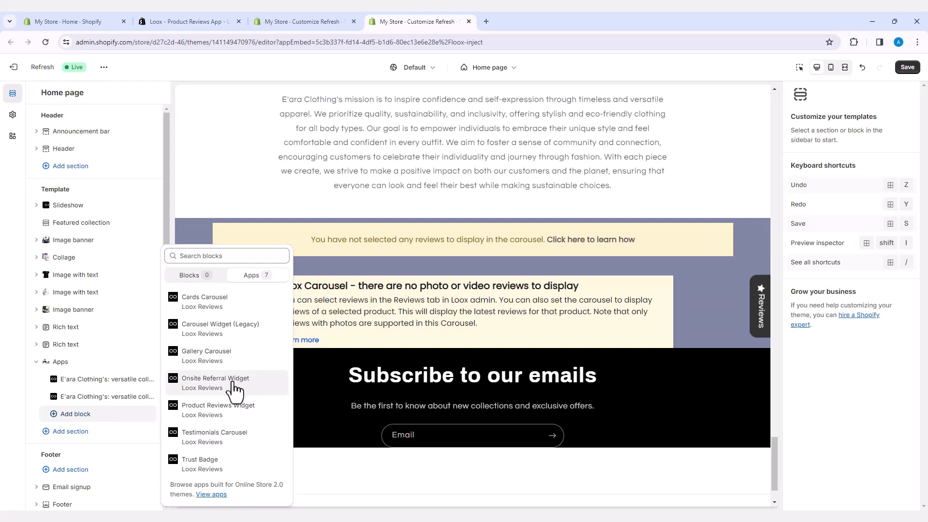
{"action": "left_click", "coordinate": [231, 416]}
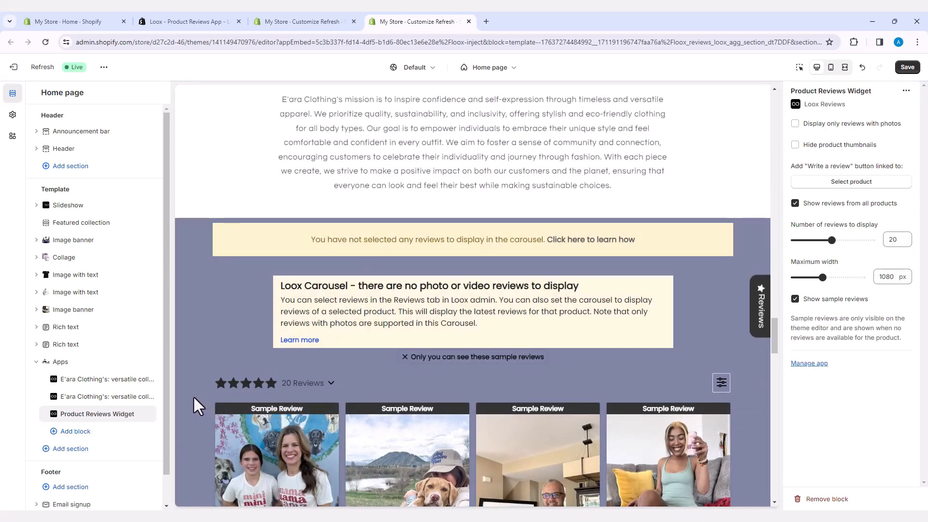
{"action": "scroll", "coordinate": [193, 395], "scroll_direction": "down", "scroll_amount": 10}
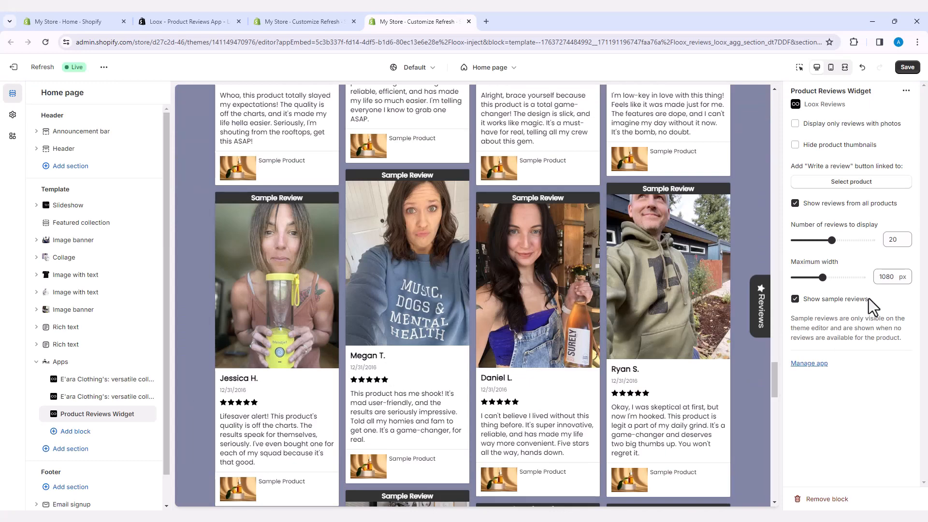
Link the Product Reviews Widget's "Write a review" button to the E'ara Clothing's hoodies and t-shirts product and save the theme
{"action": "left_click", "coordinate": [847, 183]}
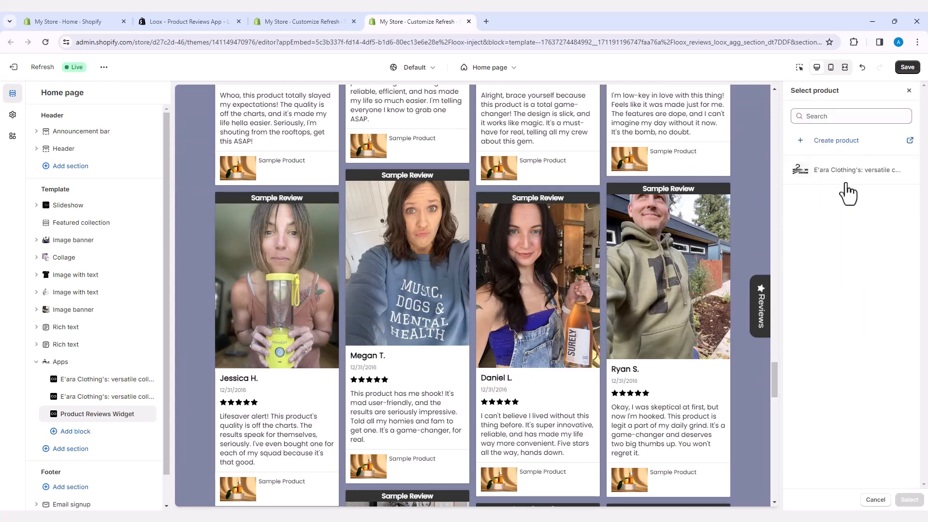
{"action": "left_click", "coordinate": [846, 174]}
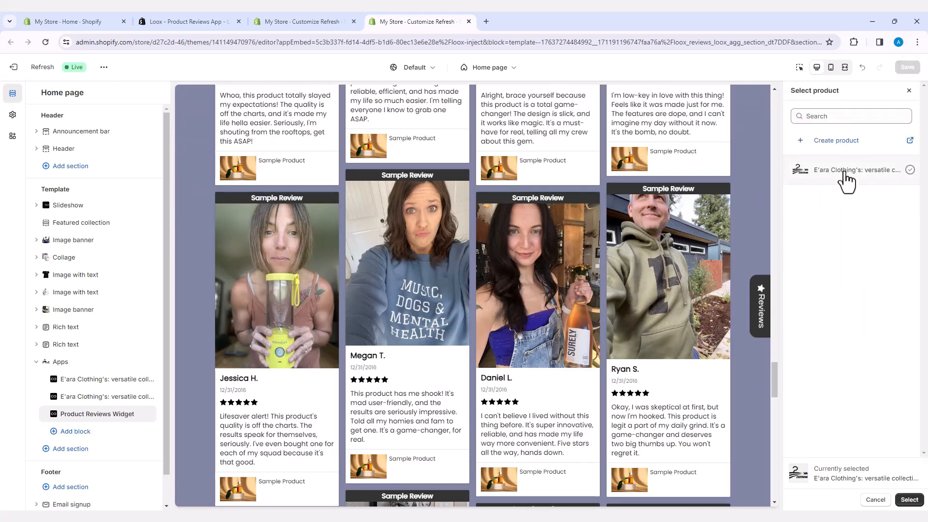
{"action": "left_click", "coordinate": [909, 500]}
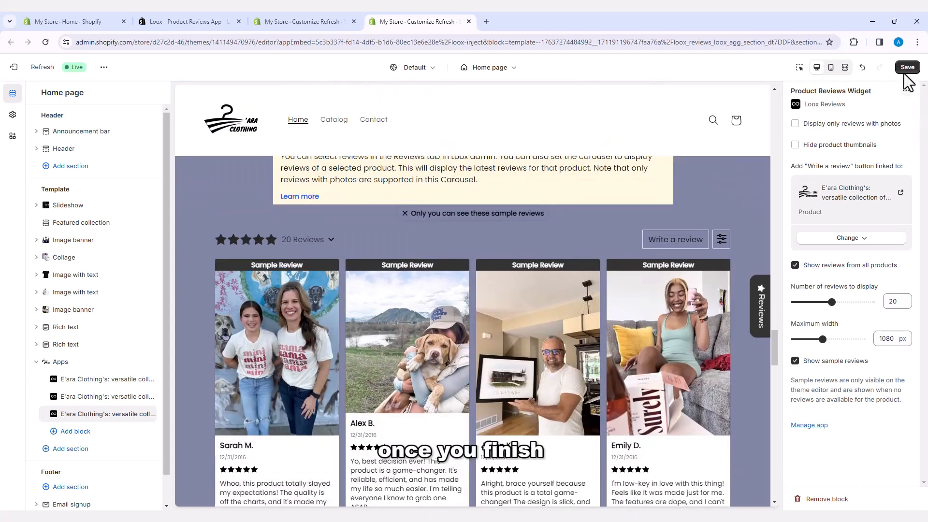
{"action": "left_click", "coordinate": [906, 68]}
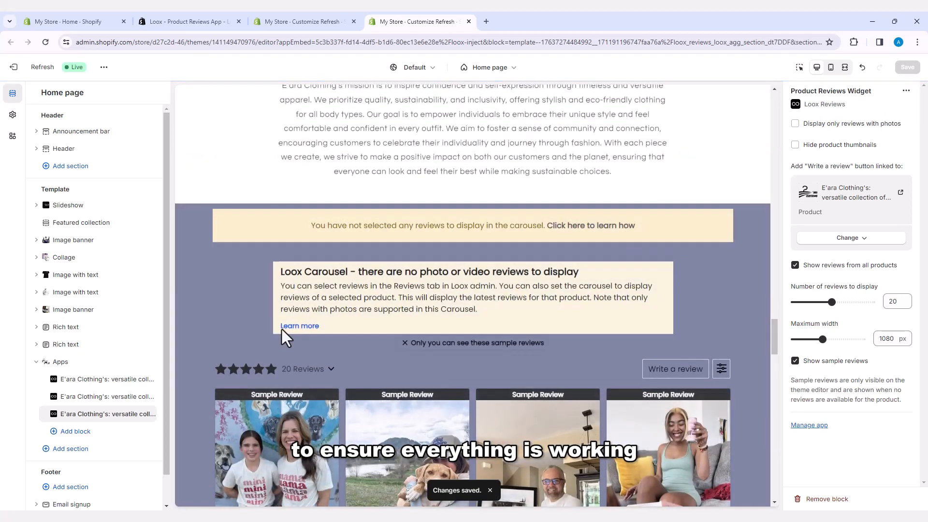
Start a test review from the reviews widget in the preview, rate the item five stars and attach the photo Image 04.png
{"action": "left_click", "coordinate": [136, 382]}
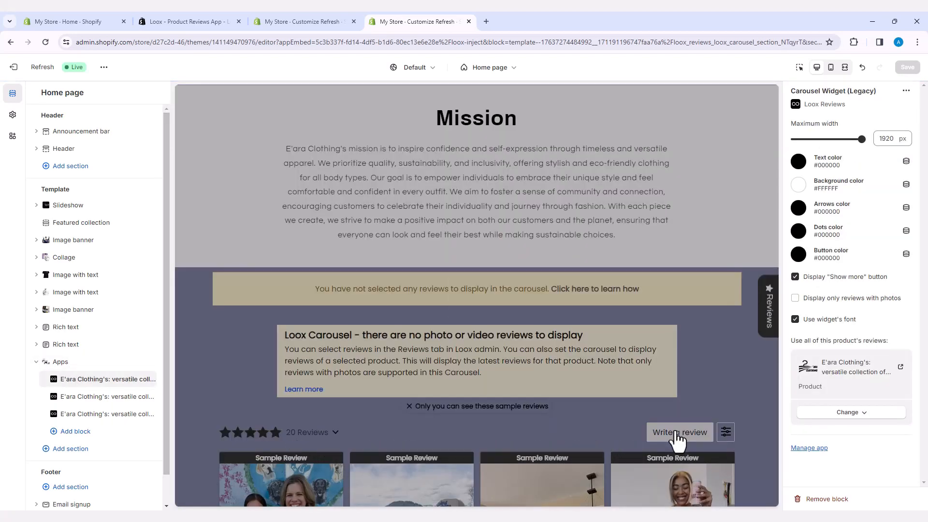
{"action": "left_click", "coordinate": [677, 435]}
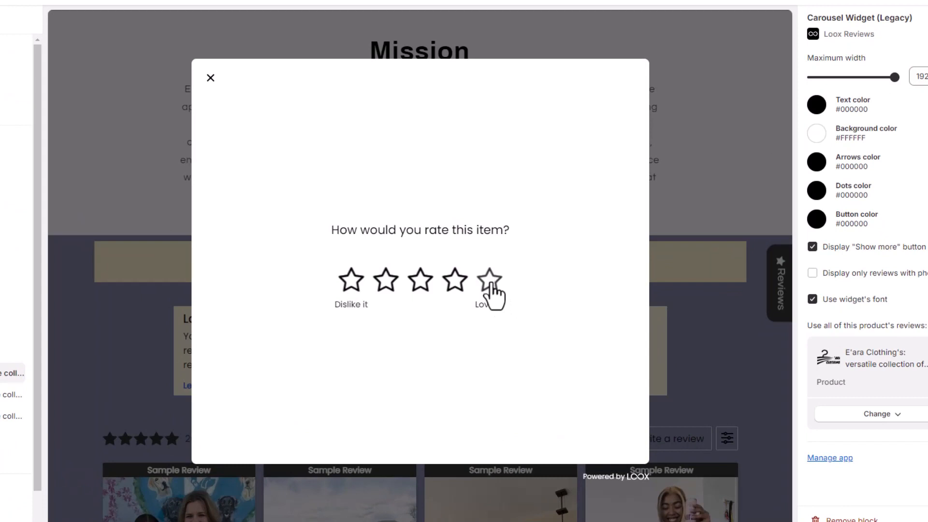
{"action": "left_click", "coordinate": [490, 285]}
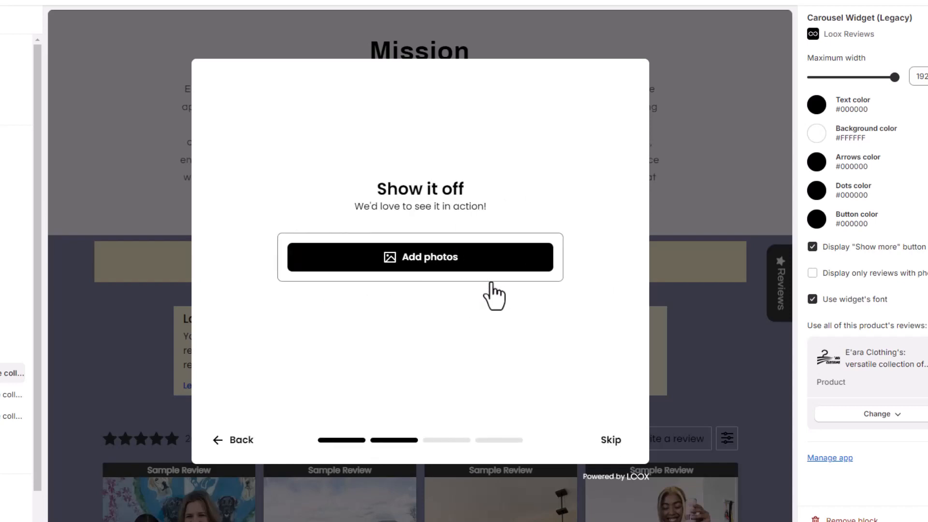
{"action": "left_click", "coordinate": [398, 264]}
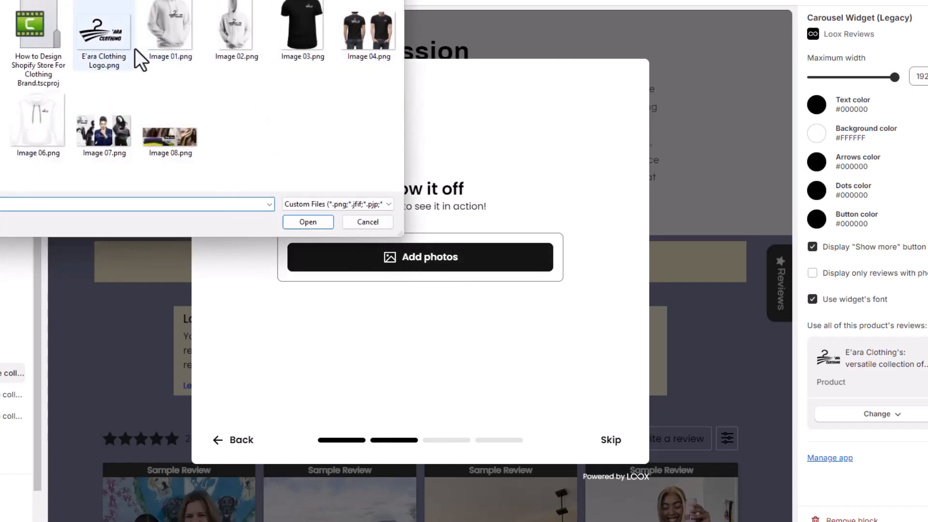
{"action": "left_click", "coordinate": [375, 29]}
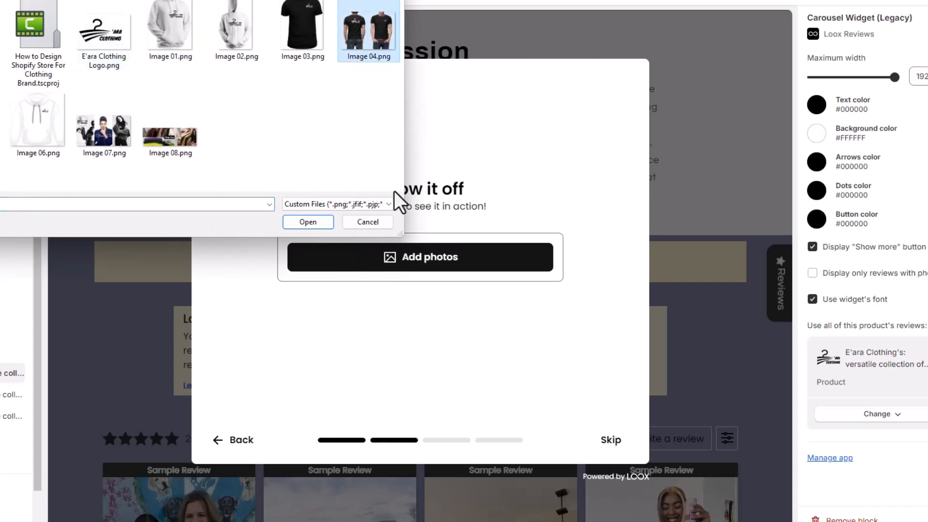
{"action": "left_click", "coordinate": [315, 225]}
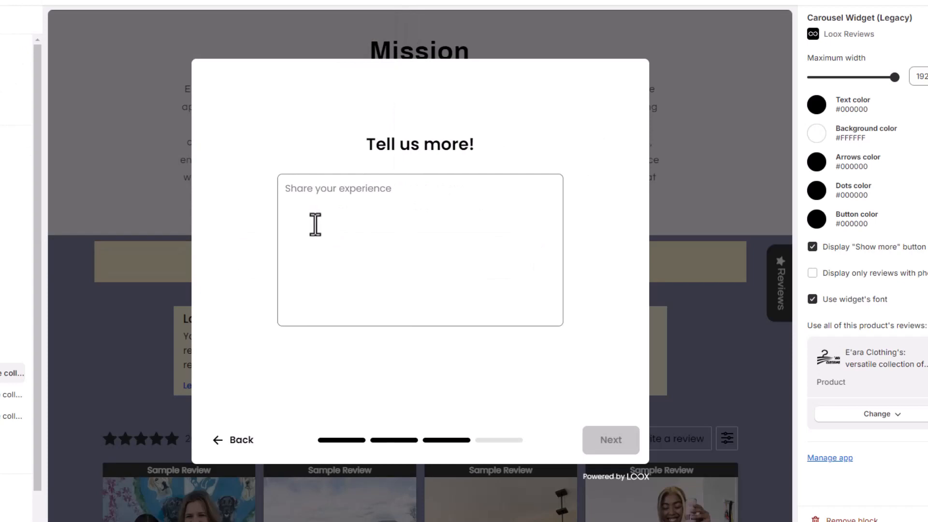
Enter "What a Cloth, I Like it" as the review text and continue to the reviewer details
{"action": "left_click", "coordinate": [337, 190]}
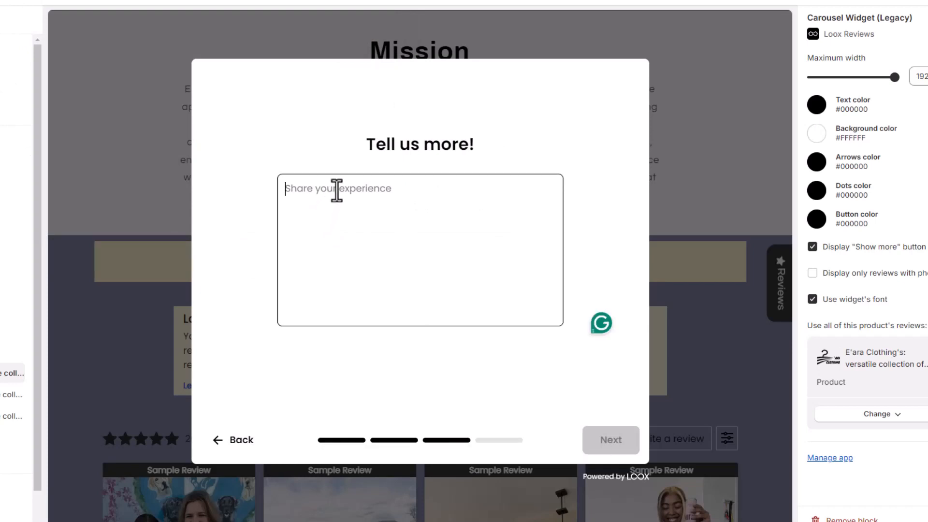
{"action": "type", "text": "What a Cloth, I Like it"}
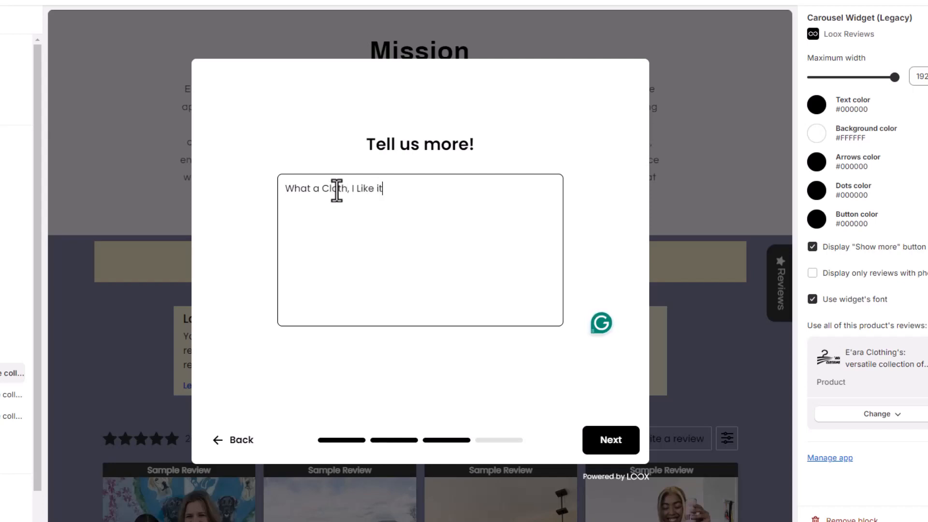
{"action": "left_click", "coordinate": [612, 441]}
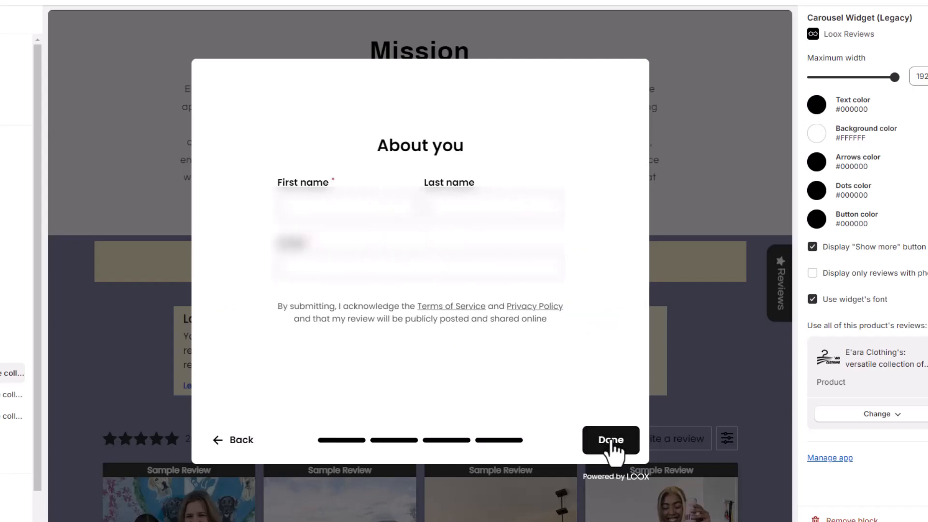
Fill in the reviewer's first name, last name and e-mail, and submit the review
{"action": "left_click", "coordinate": [340, 209]}
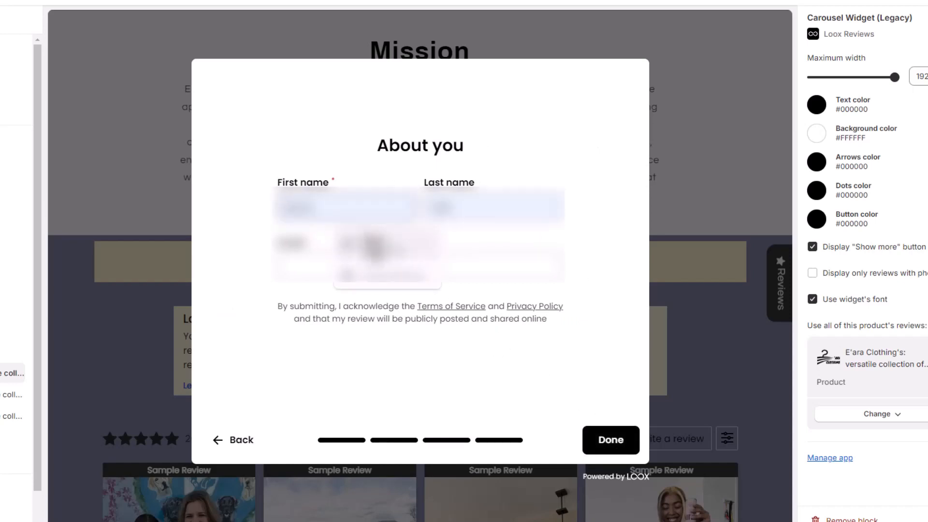
{"action": "left_click", "coordinate": [374, 248]}
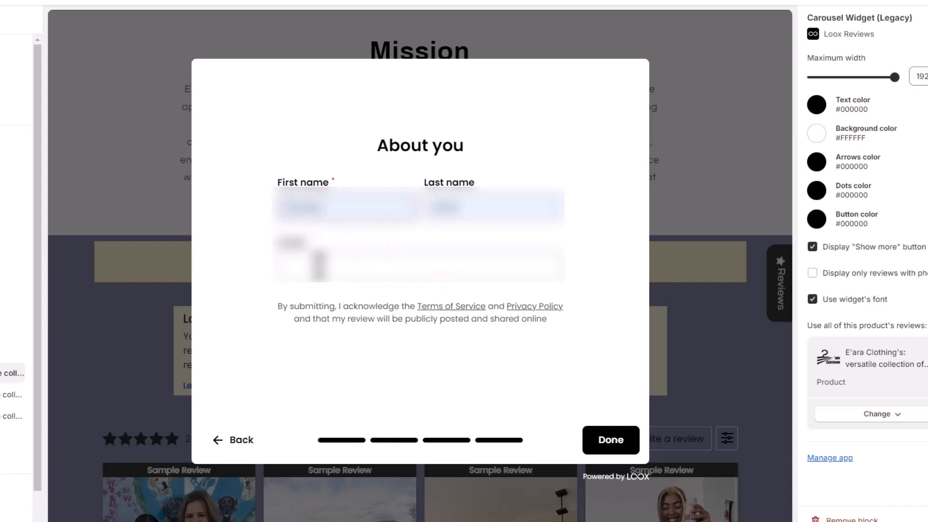
{"action": "left_click", "coordinate": [319, 265]}
{"action": "type", "text": "e"}
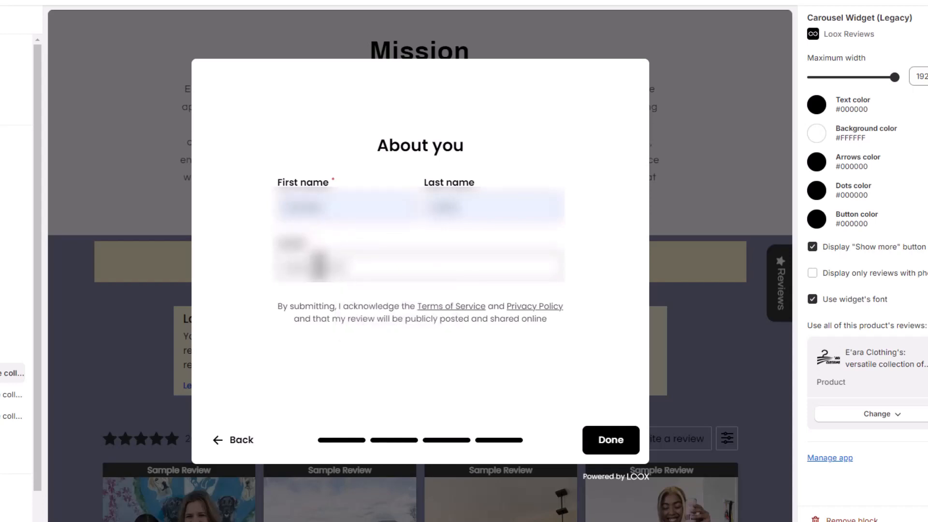
{"action": "left_click", "coordinate": [602, 445]}
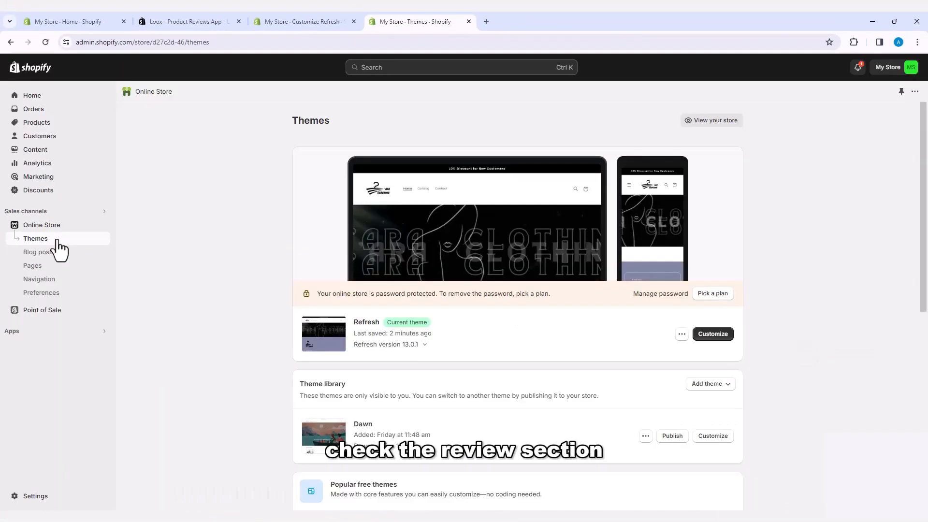
Open the live online store and examine how the submitted review appears in the Loox widgets below the home page's Mission section
{"action": "left_click", "coordinate": [103, 225]}
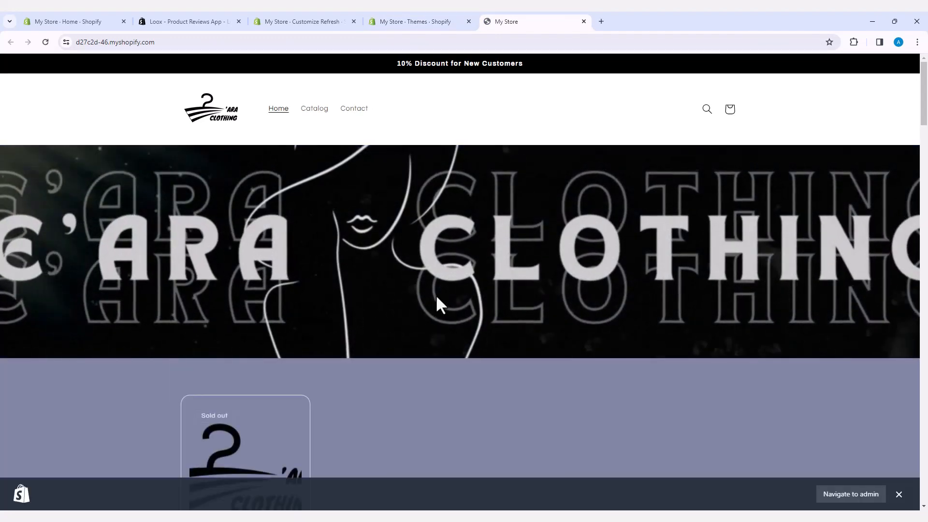
{"action": "scroll", "coordinate": [437, 296], "scroll_direction": "down", "scroll_amount": 2}
{"action": "scroll", "coordinate": [437, 299], "scroll_direction": "down", "scroll_amount": 5}
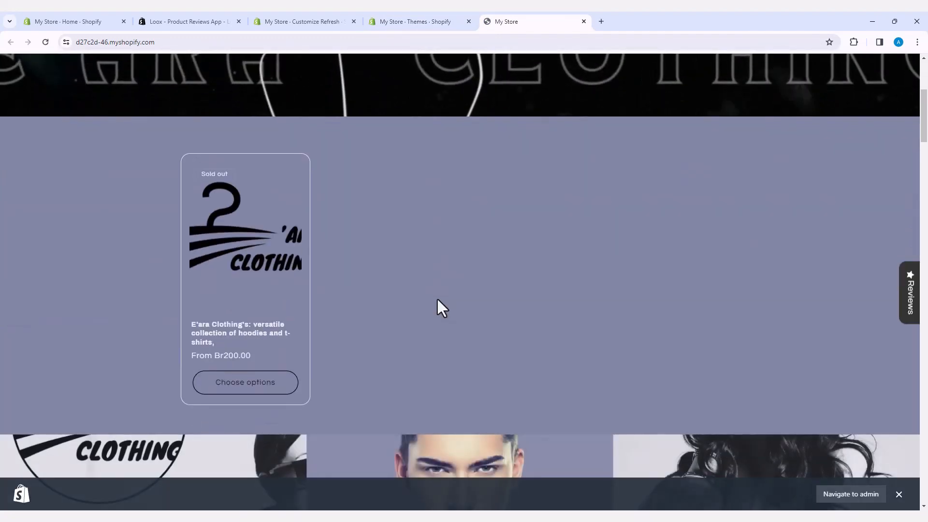
{"action": "scroll", "coordinate": [438, 300], "scroll_direction": "down", "scroll_amount": 20}
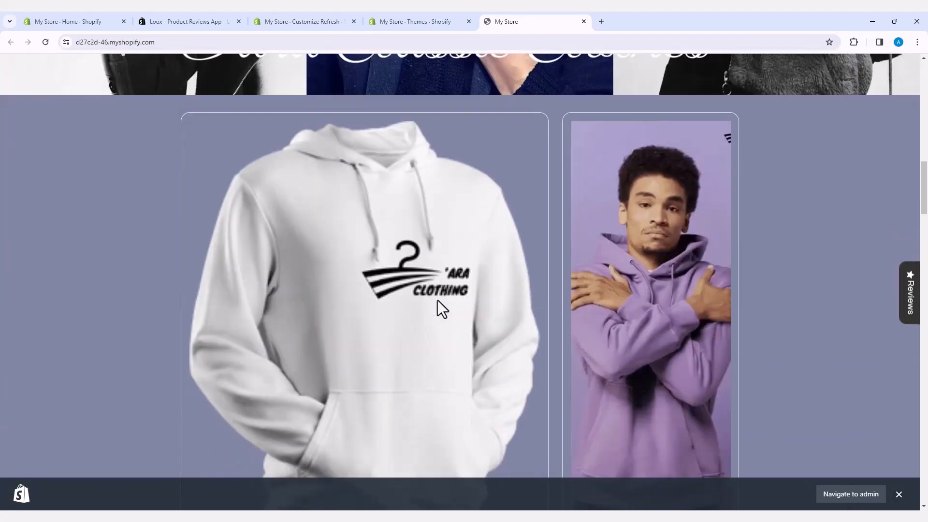
{"action": "scroll", "coordinate": [436, 300], "scroll_direction": "down", "scroll_amount": 20}
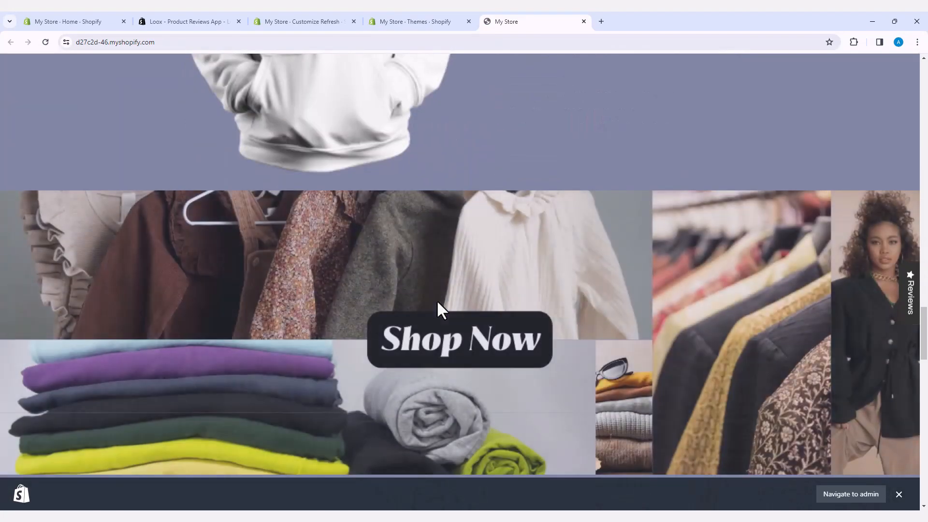
{"action": "scroll", "coordinate": [437, 300], "scroll_direction": "down", "scroll_amount": 2}
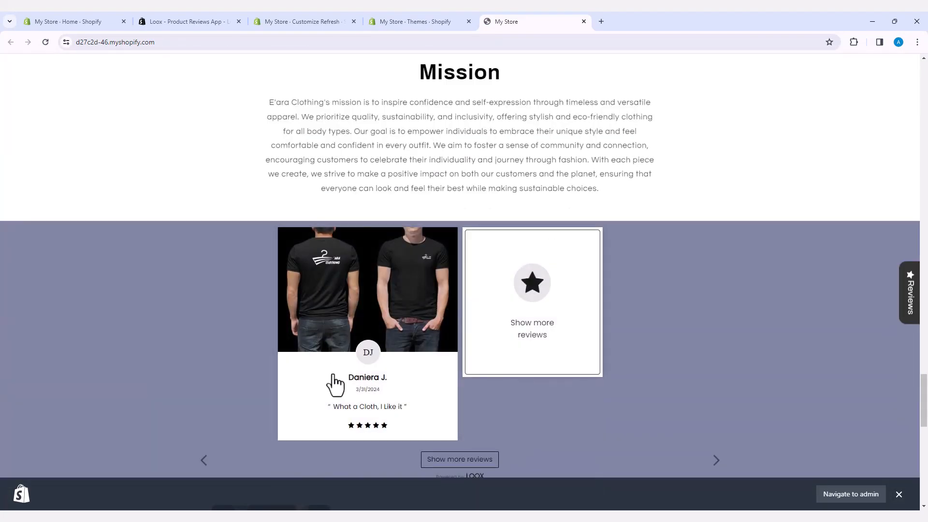
{"action": "scroll", "coordinate": [382, 389], "scroll_direction": "down", "scroll_amount": 2}
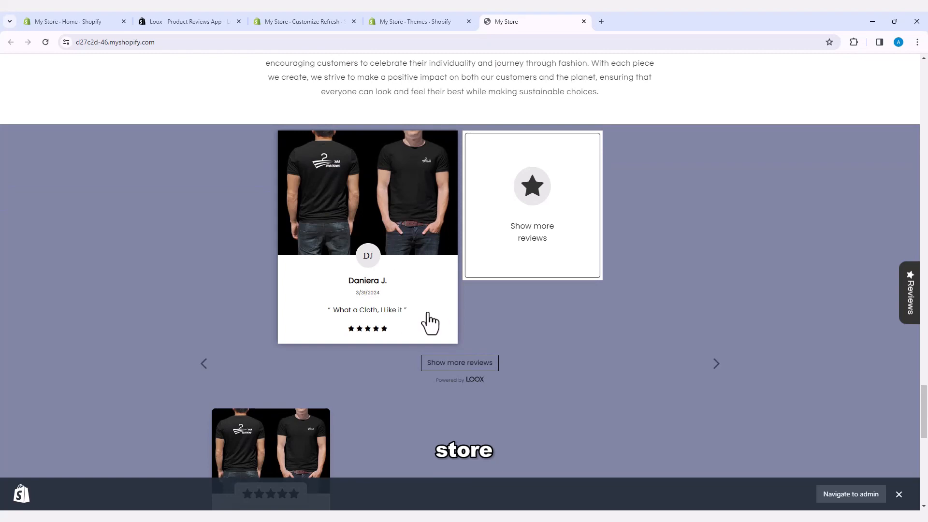
{"action": "scroll", "coordinate": [356, 320], "scroll_direction": "down", "scroll_amount": 4}
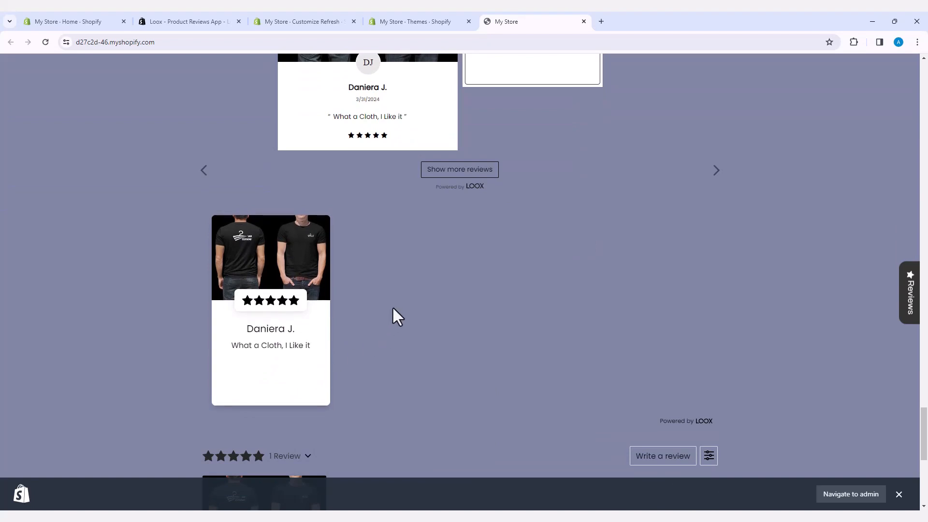
{"action": "scroll", "coordinate": [392, 306], "scroll_direction": "down", "scroll_amount": 2}
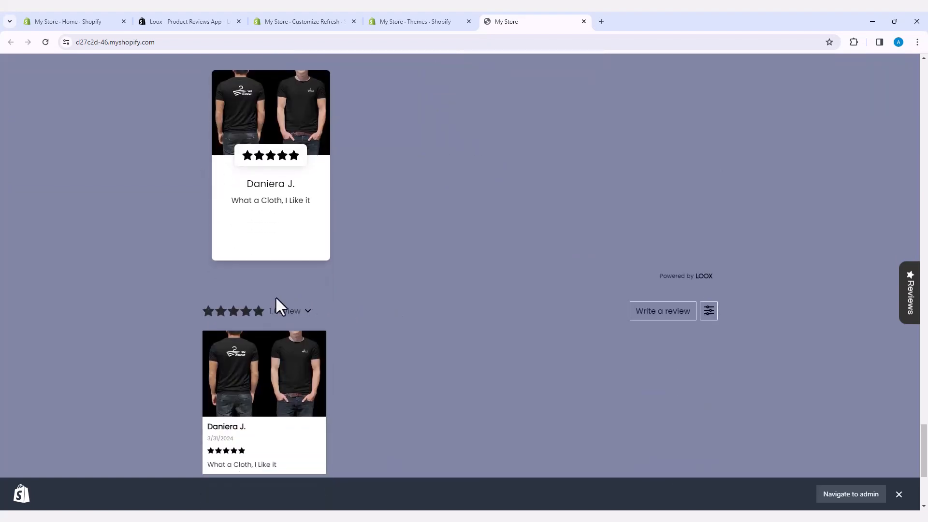
{"action": "scroll", "coordinate": [275, 306], "scroll_direction": "down", "scroll_amount": 3}
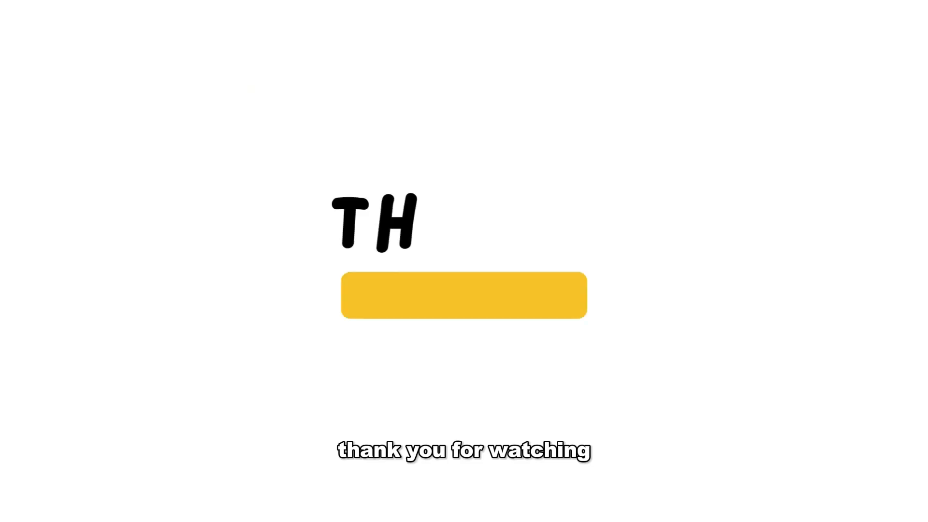